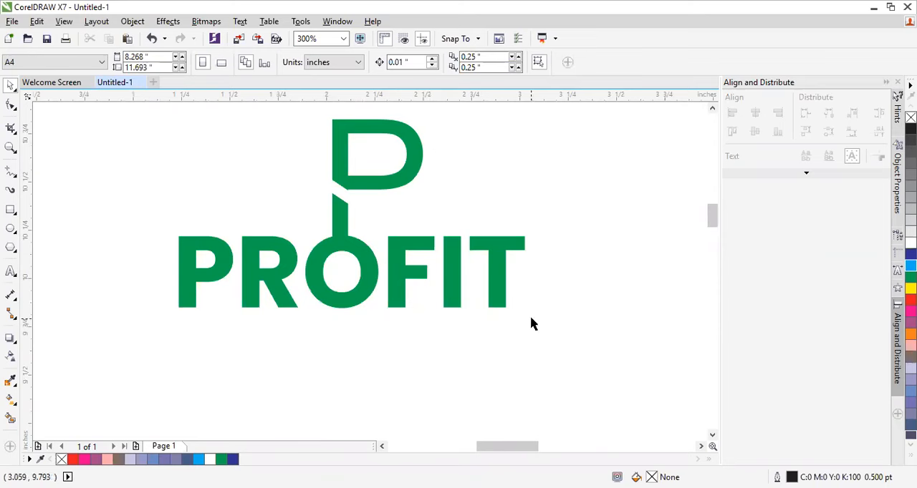
Step: Select all parts of the green PROFIT logo and move them together to the page's upper-left corner, overlapping its left edge
click(454, 285)
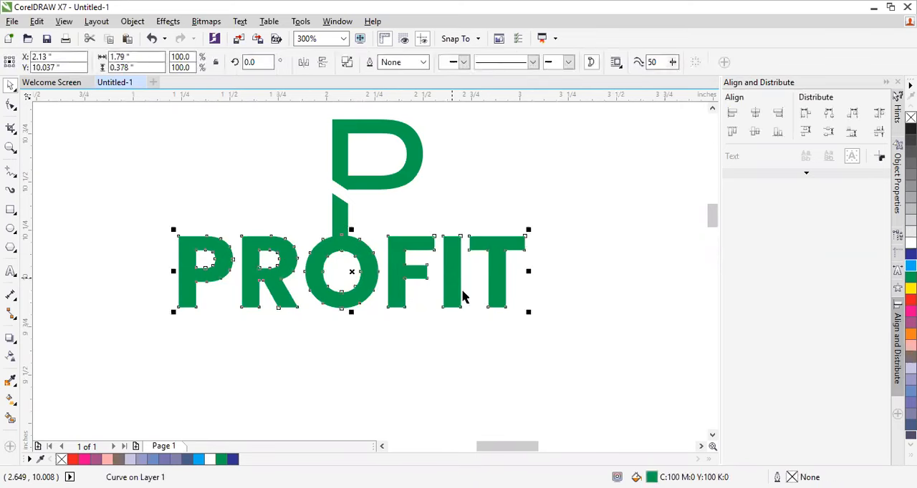
click(206, 167)
drag(159, 117, 582, 351)
scroll(480, 296, down, 2)
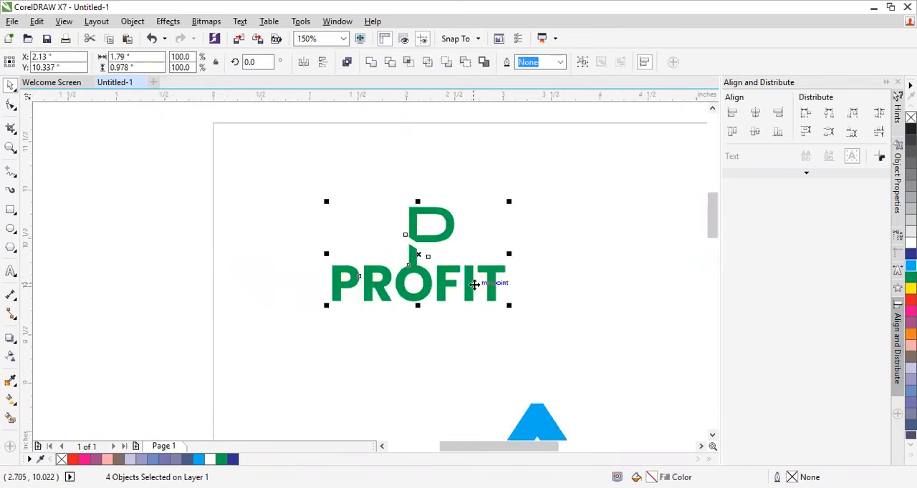
drag(295, 245, 63, 245)
click(286, 209)
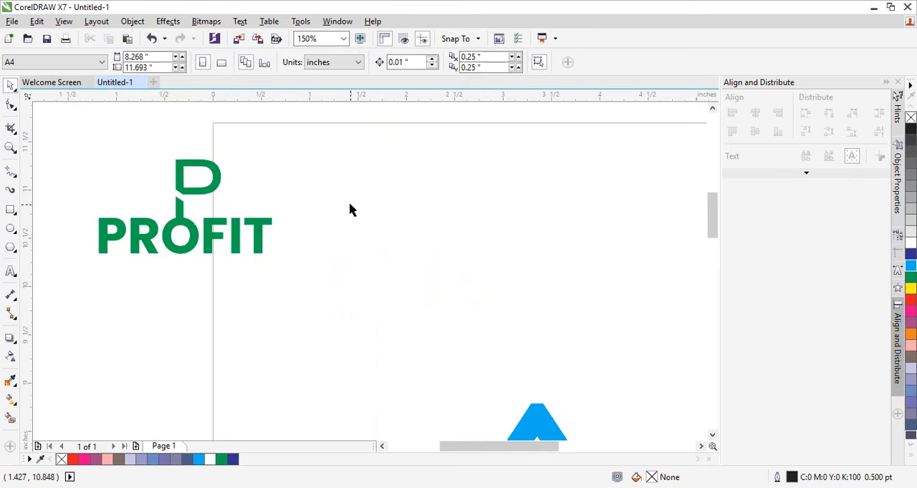
scroll(389, 219, up, 1)
scroll(424, 237, down, 1)
scroll(387, 213, up, 1)
scroll(386, 215, down, 1)
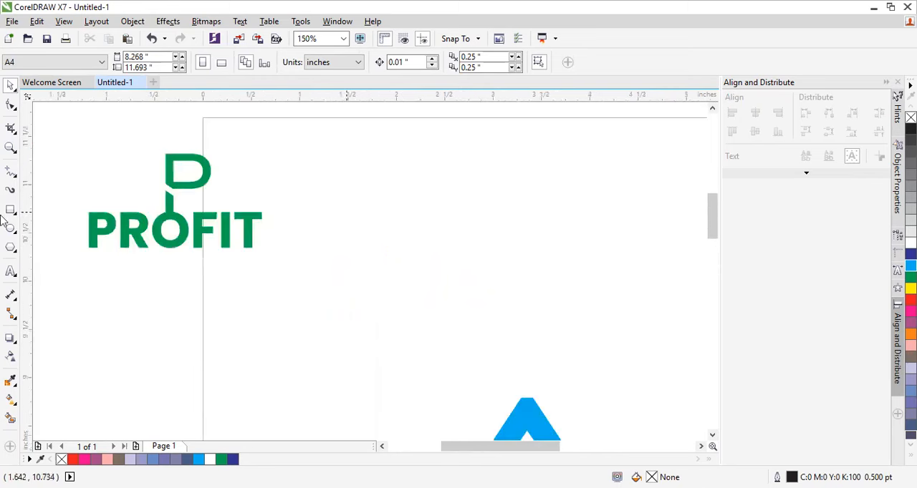
Step: Set the Text tool's font to Poppins SemiBold and start a text object in the empty area beside the logo
click(10, 149)
click(326, 185)
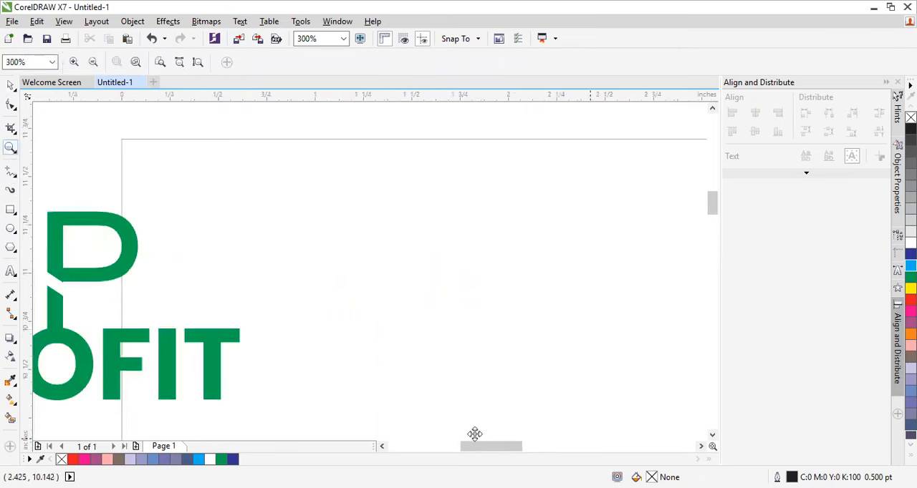
drag(469, 446, 455, 446)
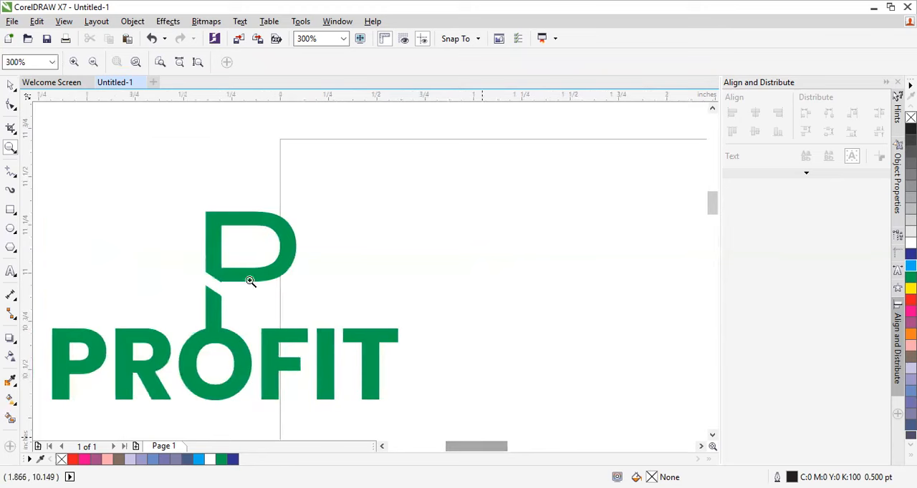
key(space)
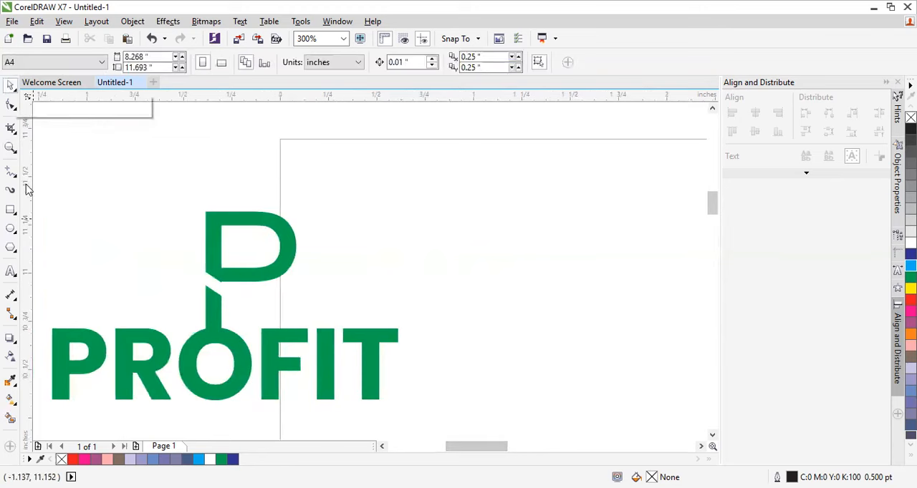
click(10, 273)
click(402, 62)
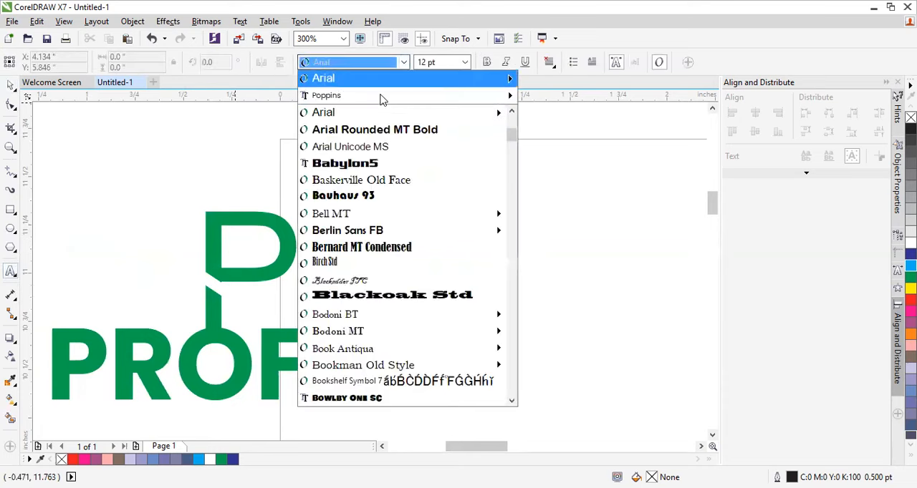
mouse_move(380, 102)
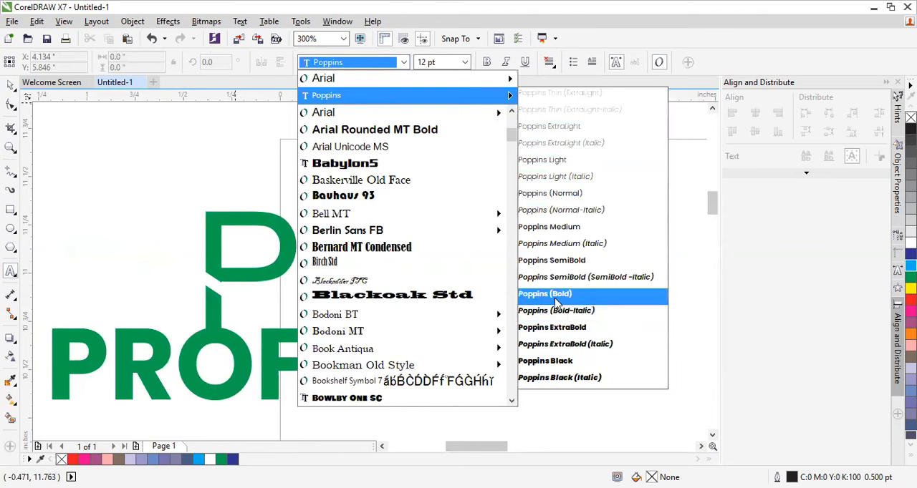
click(675, 276)
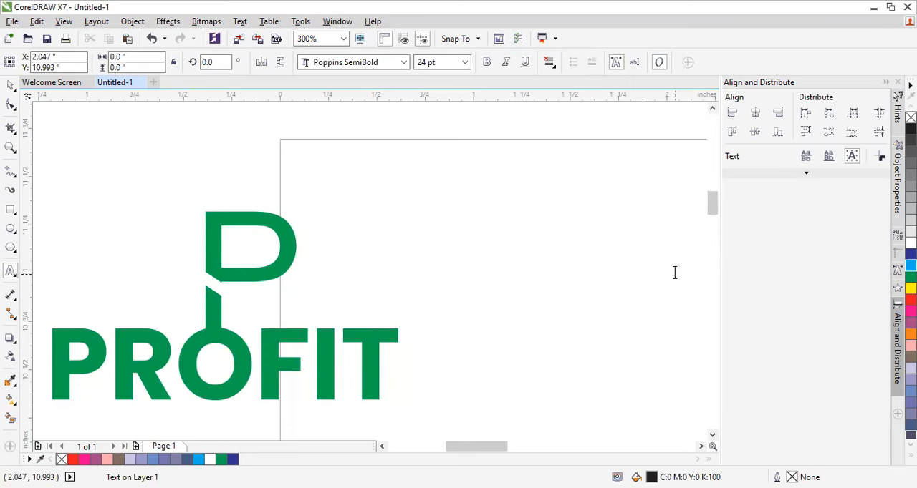
click(674, 273)
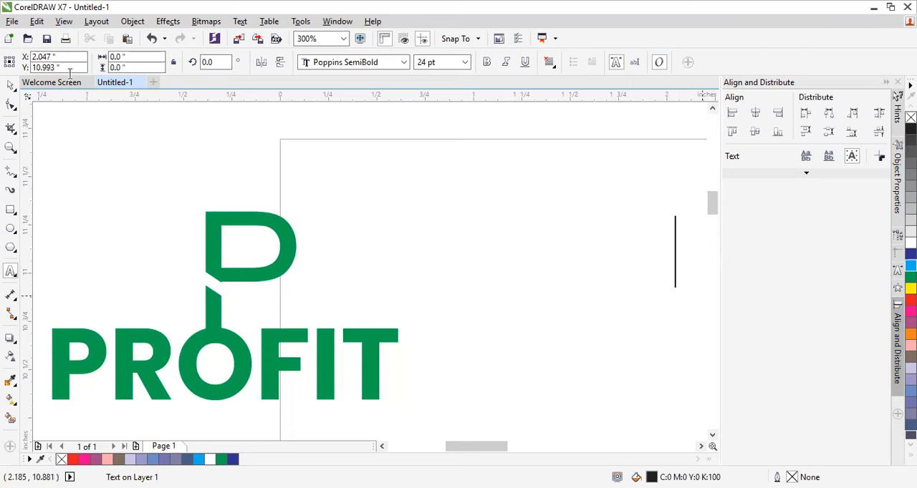
click(10, 84)
Step: Add the letter P as artistic text in the empty area of the page beside the logo
click(10, 273)
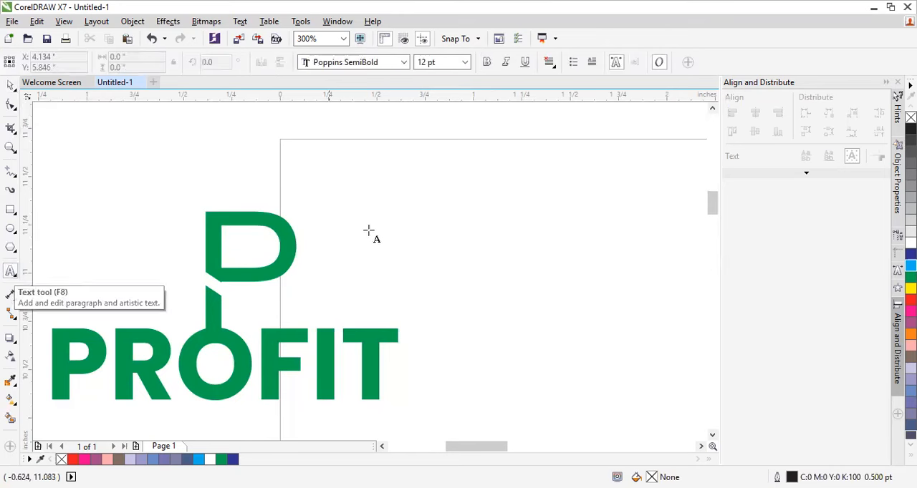
click(485, 219)
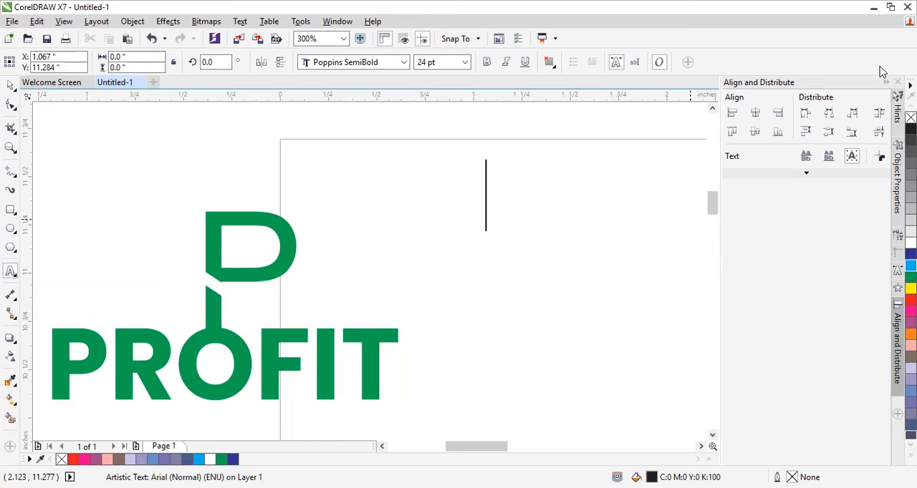
text(P)
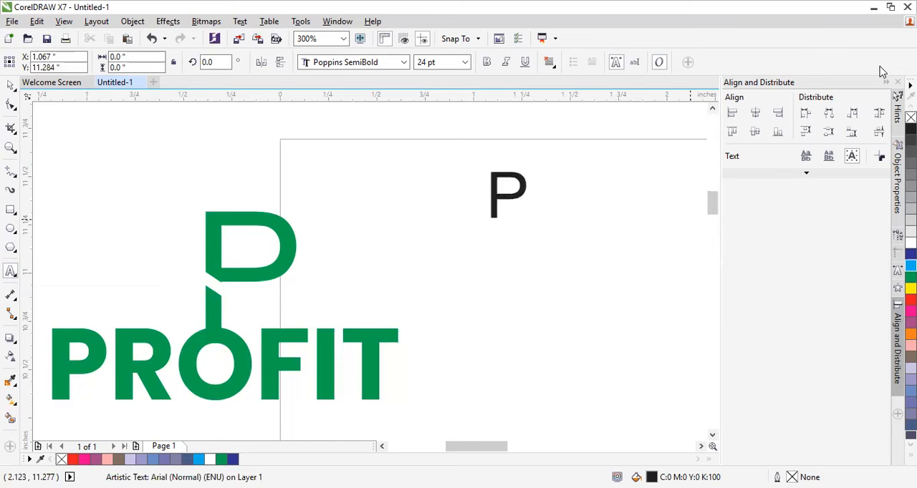
click(12, 86)
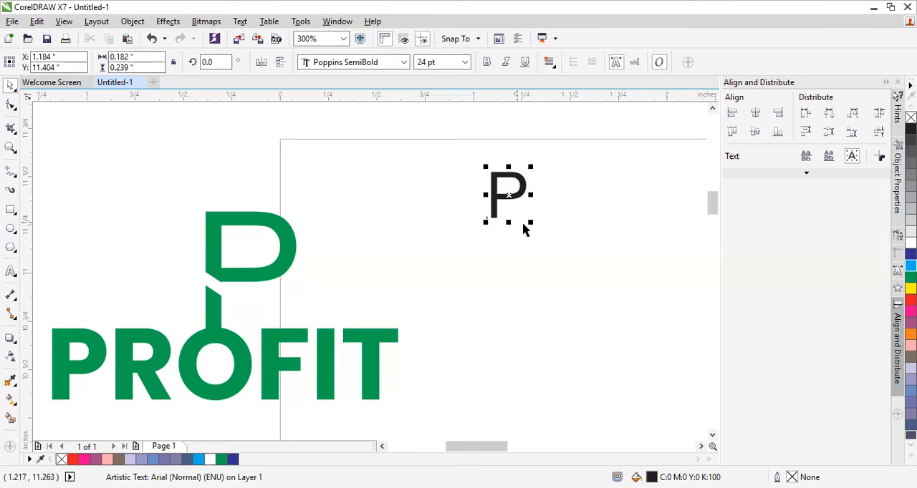
Step: Enlarge the letter P to about 59.6 pt, fill it with Green (C100 M0 Y100 K0) and move it slightly down
drag(528, 221, 604, 291)
click(643, 266)
click(536, 244)
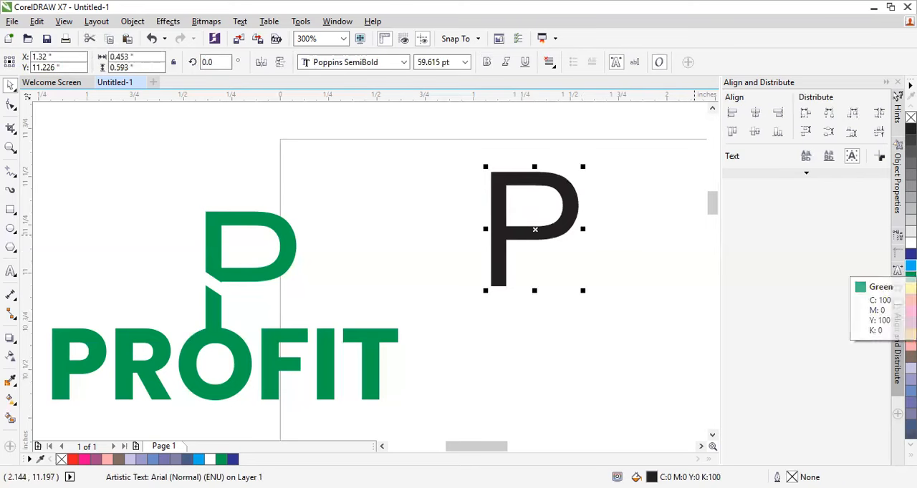
click(910, 277)
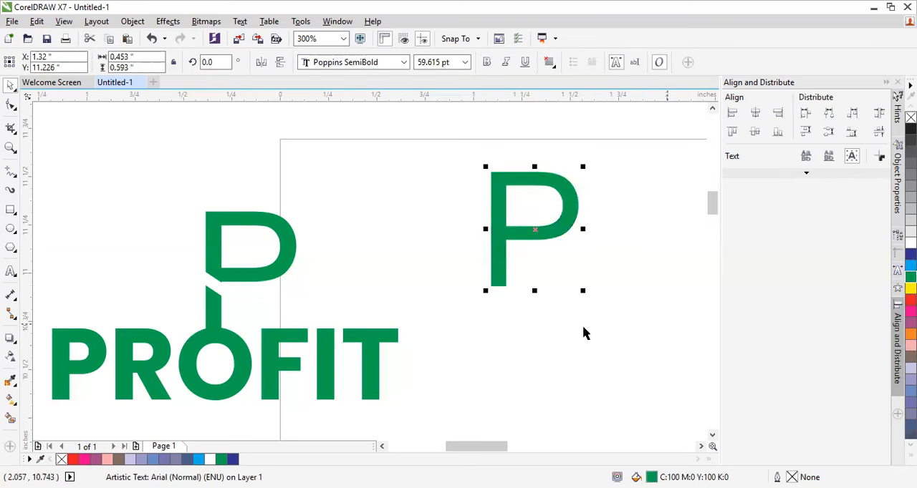
drag(502, 273, 510, 289)
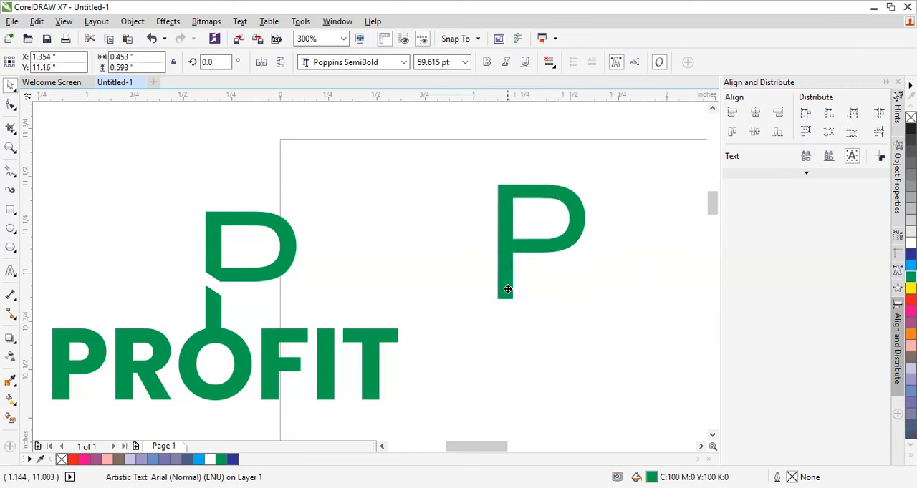
Step: Change the letter P's font to Poppins (Bold)
click(393, 63)
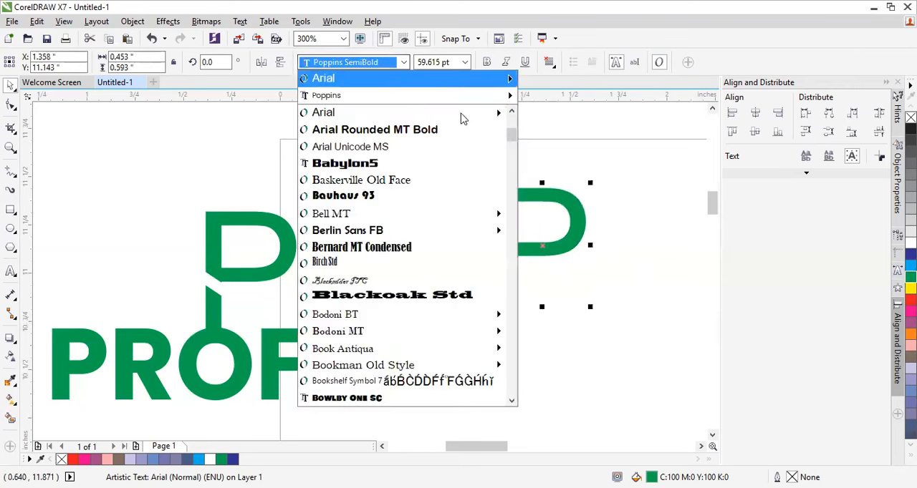
mouse_move(494, 96)
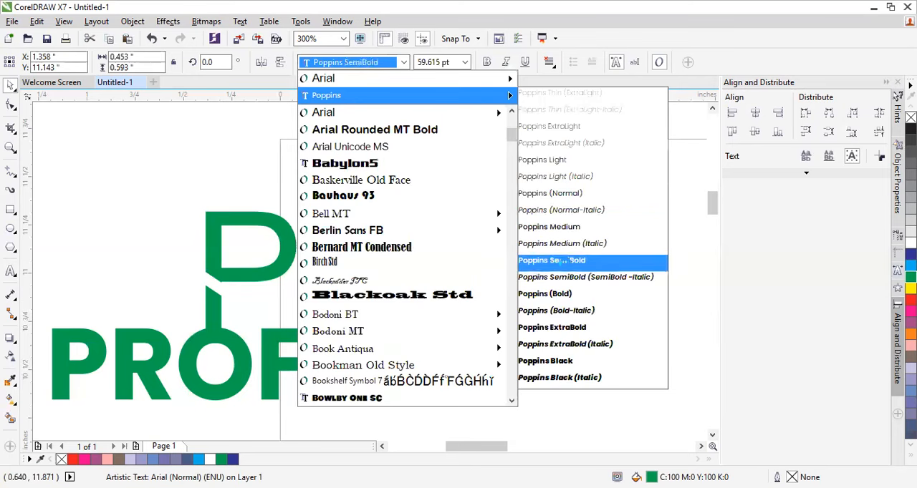
click(560, 292)
click(389, 62)
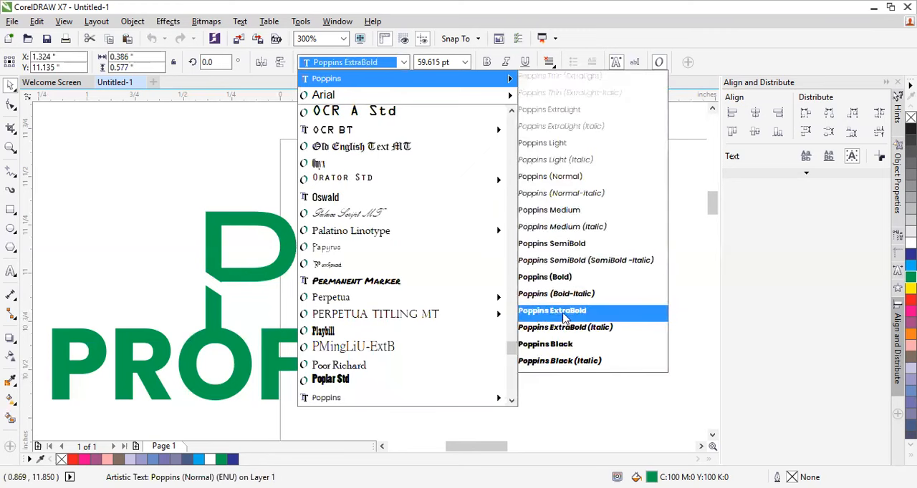
click(570, 281)
click(621, 304)
click(513, 296)
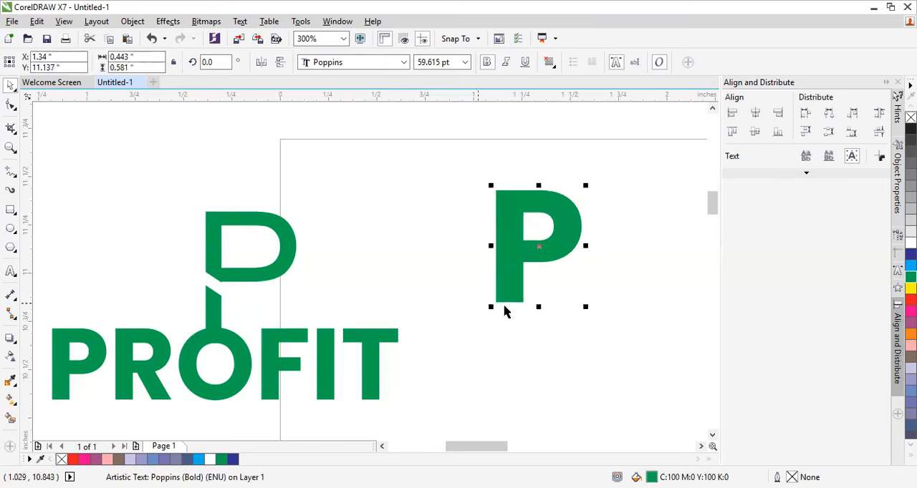
Step: Scale the letter P up to about 70 pt and move it further away from the PROFIT logo
mouse_move(585, 308)
mouse_down()
mouse_move(599, 338)
mouse_move(582, 318)
mouse_up()
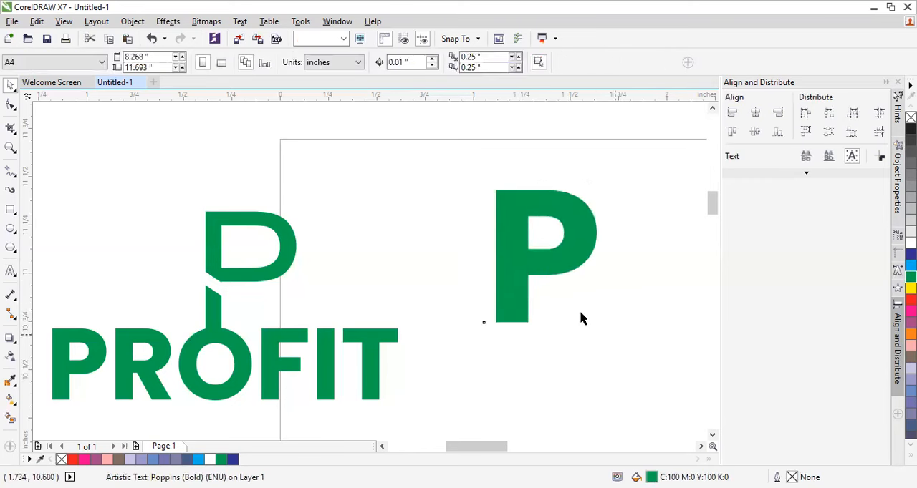
drag(518, 294, 554, 284)
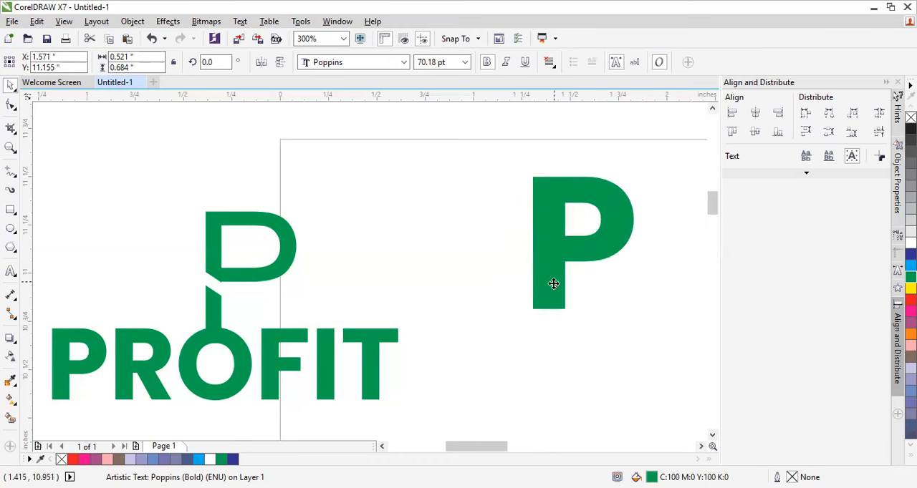
click(542, 336)
scroll(530, 334, down, 1)
scroll(623, 329, up, 1)
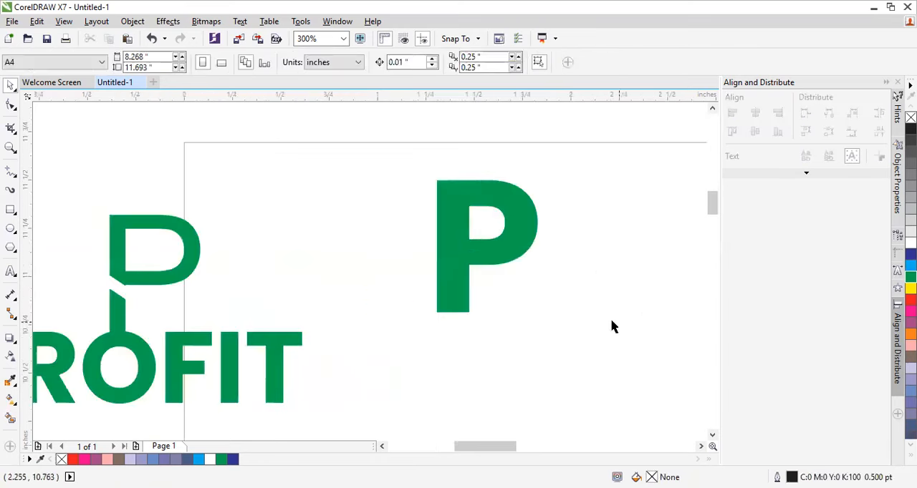
drag(447, 310, 484, 316)
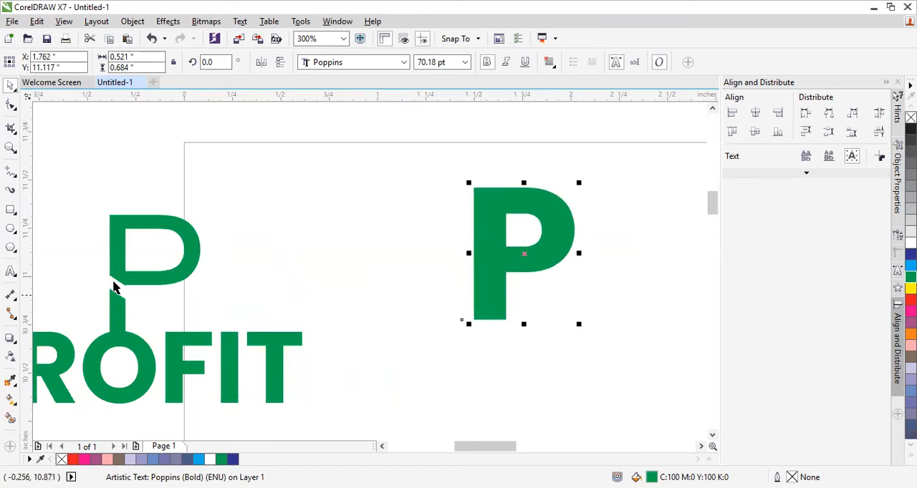
Step: Draw an upright rectangle about 0.094 by 0.307 inches in the empty area beside the P's stem
click(11, 210)
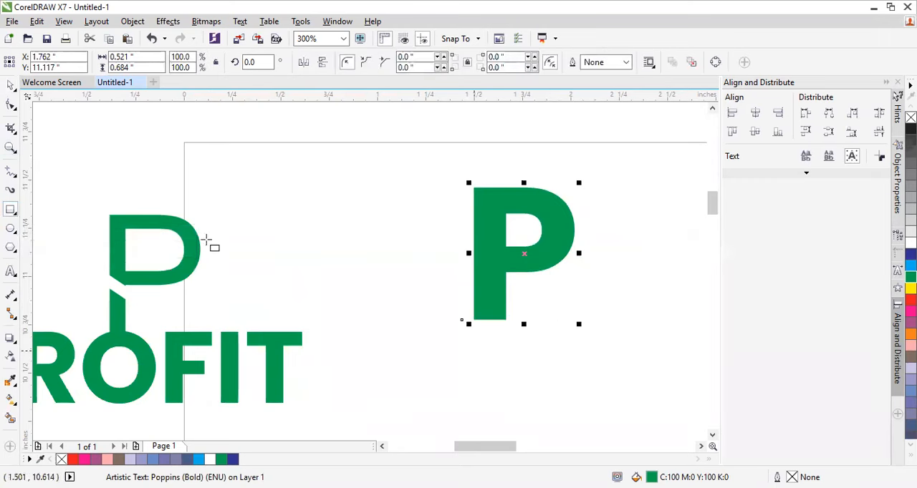
click(9, 149)
click(532, 300)
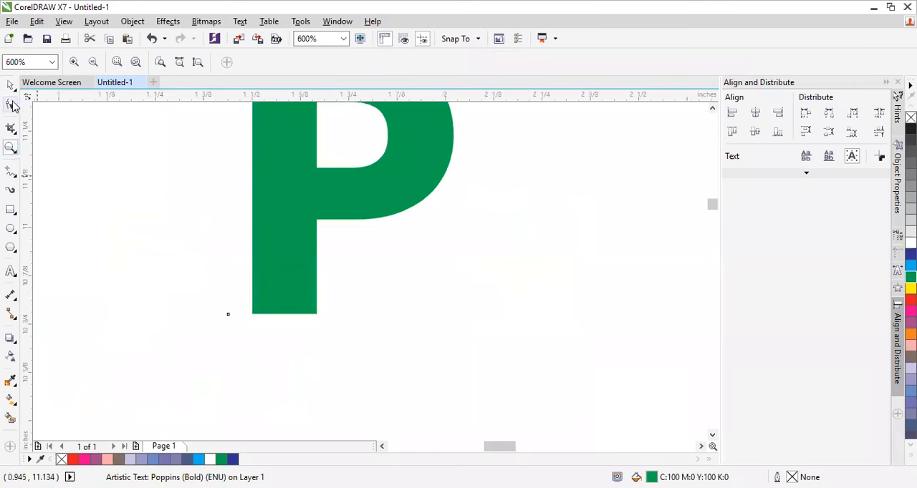
click(11, 210)
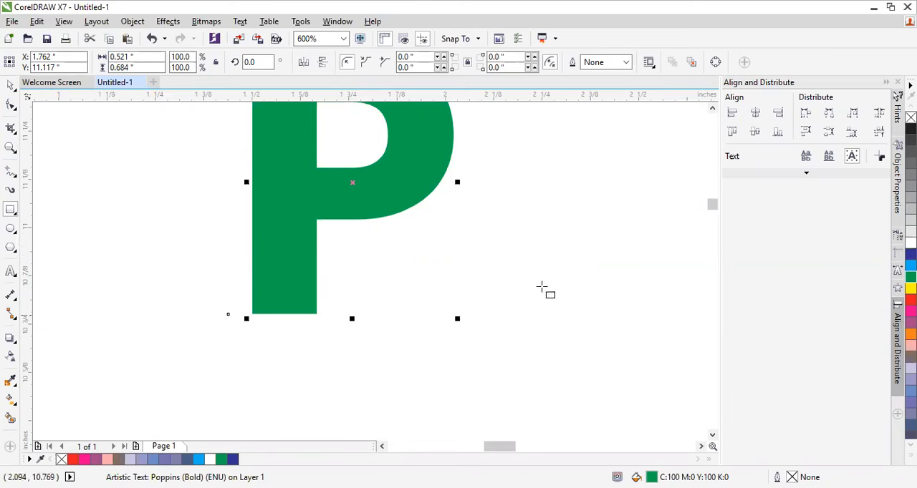
drag(536, 239, 575, 359)
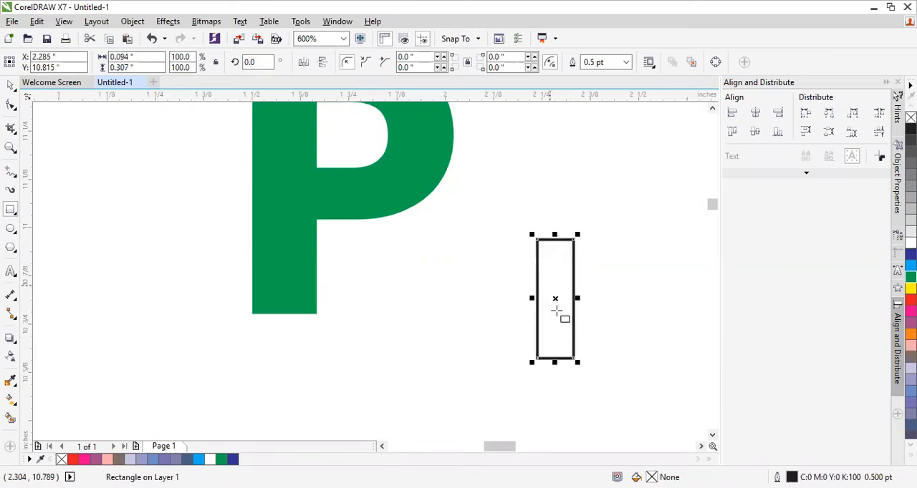
Step: Try the rectangle with no outline, undo that, and apply a 10 pt outline instead
click(626, 62)
click(600, 74)
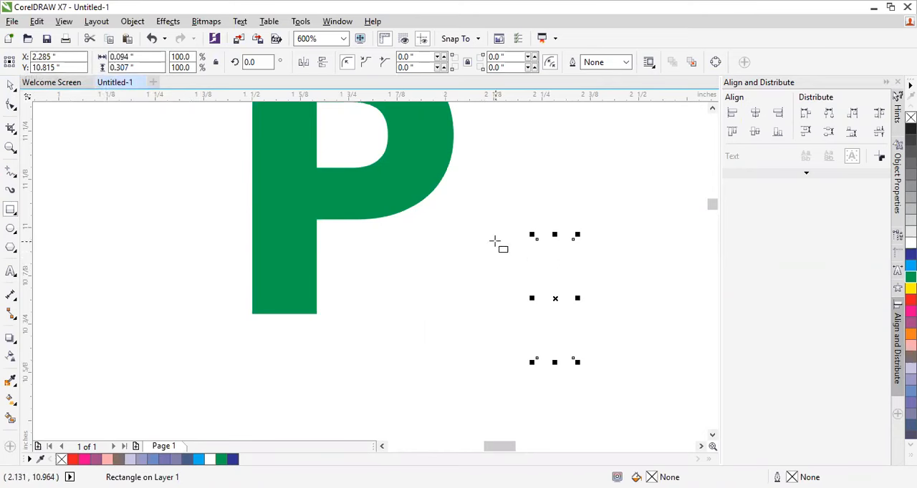
key(ctrl+z)
click(625, 62)
click(601, 179)
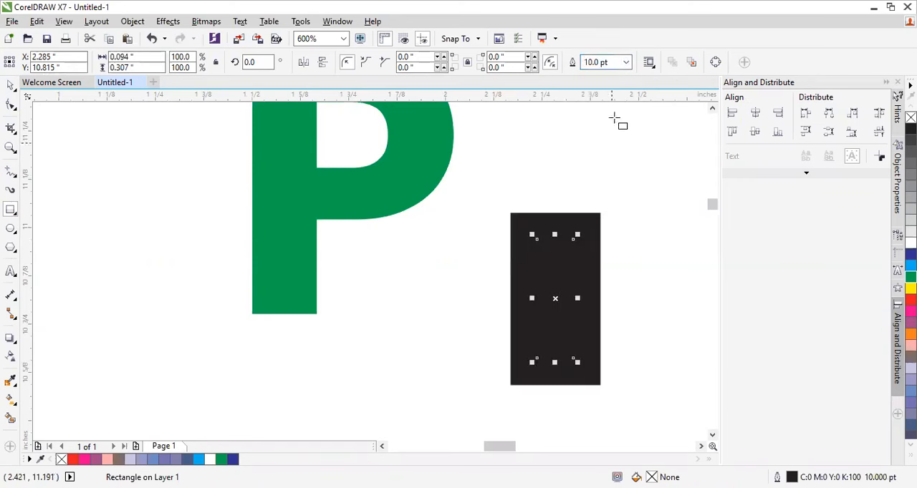
Step: Set the rectangle's outline width to None and fill the rectangle with yellow (C0 M0 Y100 K0)
click(625, 62)
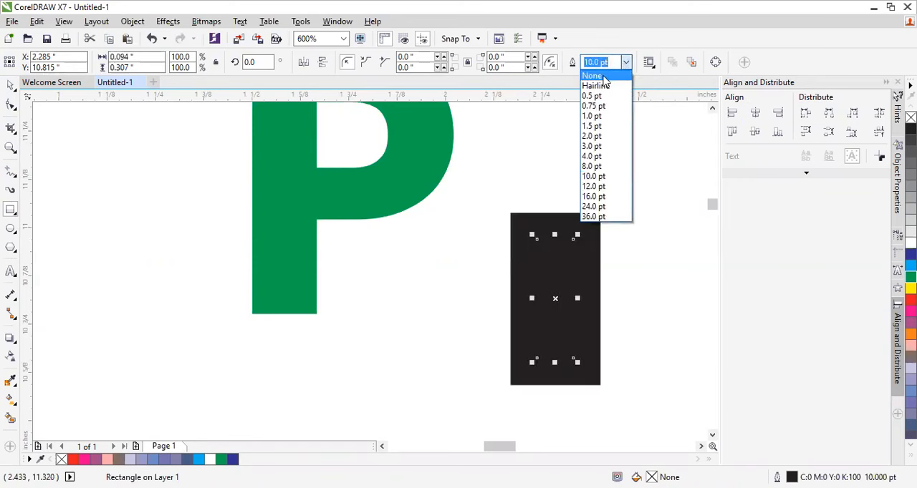
click(603, 76)
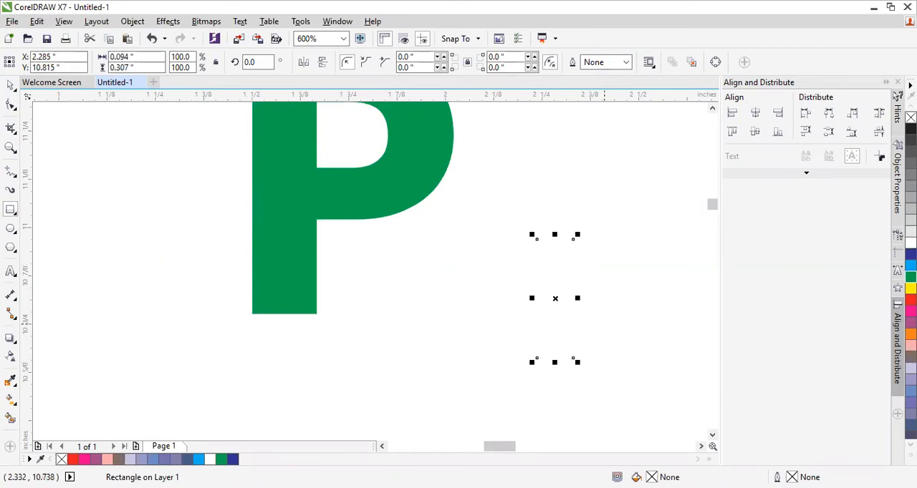
click(910, 265)
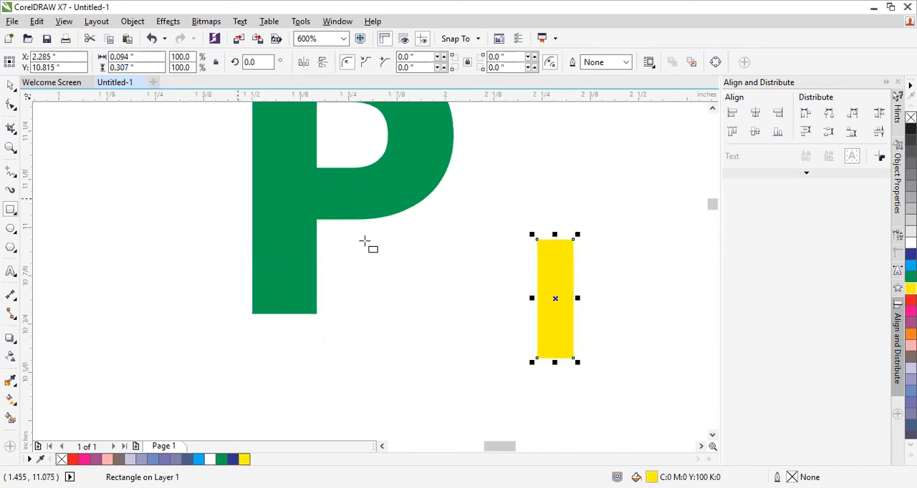
Step: Fill the yellow rectangle with white, rotate it to about 52 degrees, and place it across the P's stem as a diagonal gap
click(910, 243)
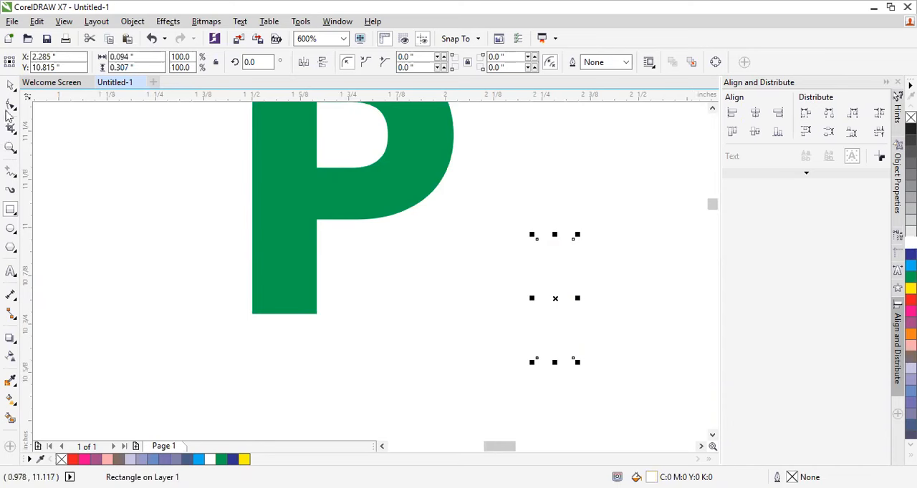
click(11, 85)
drag(545, 289, 345, 285)
click(346, 285)
drag(378, 369, 424, 333)
drag(351, 307, 328, 259)
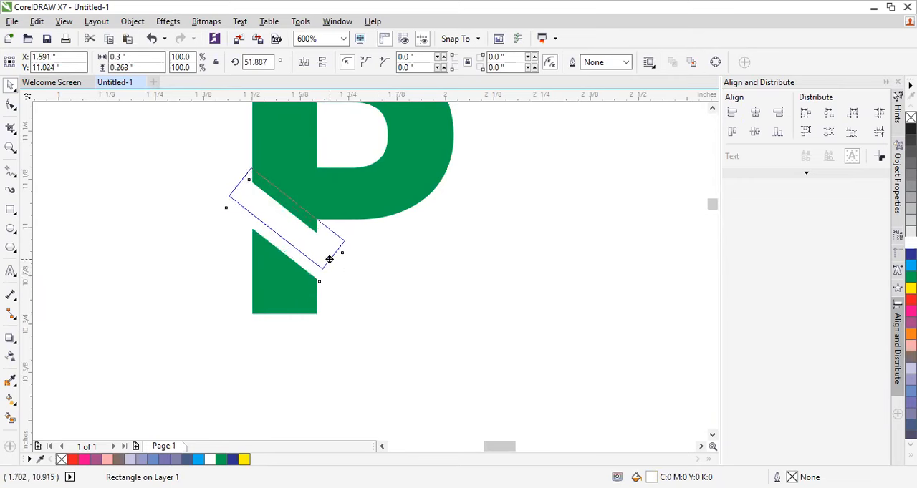
click(442, 289)
Step: Add the artistic text "Profit" just below the cut letter P
scroll(443, 289, up, 1)
scroll(459, 301, down, 3)
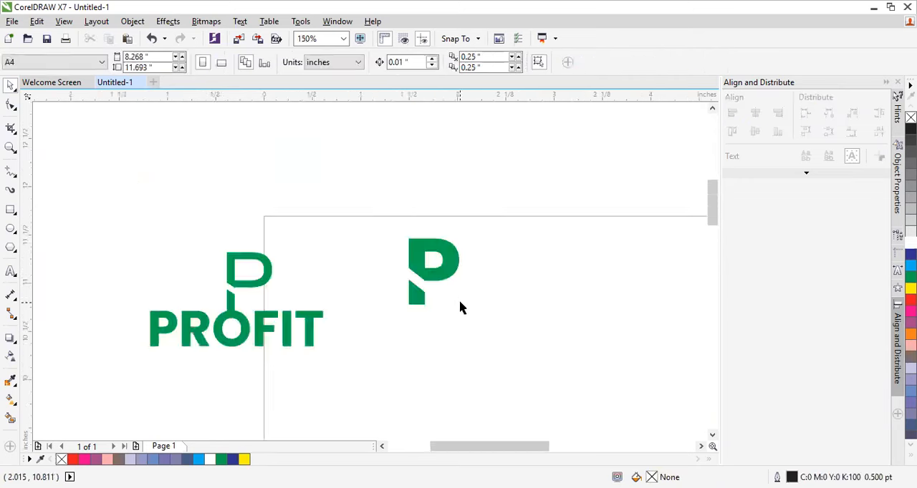
scroll(429, 288, up, 1)
scroll(423, 326, down, 1)
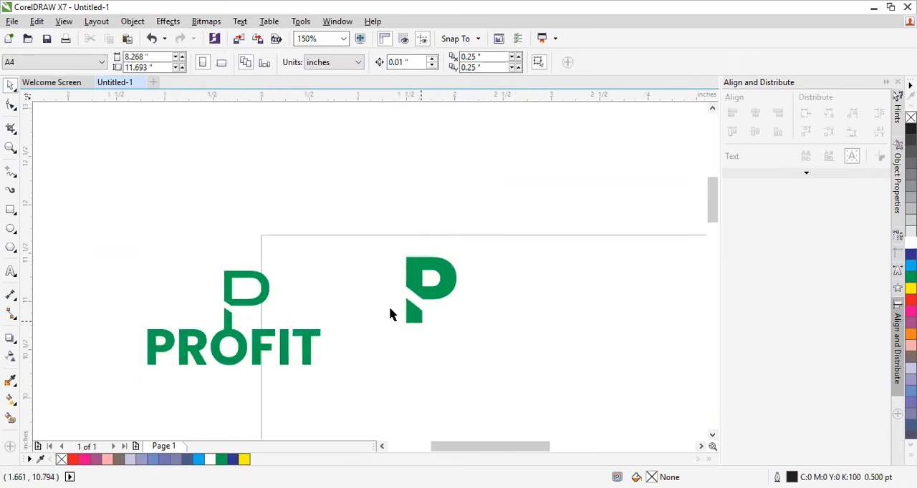
scroll(391, 313, up, 1)
scroll(437, 368, down, 1)
scroll(432, 375, up, 1)
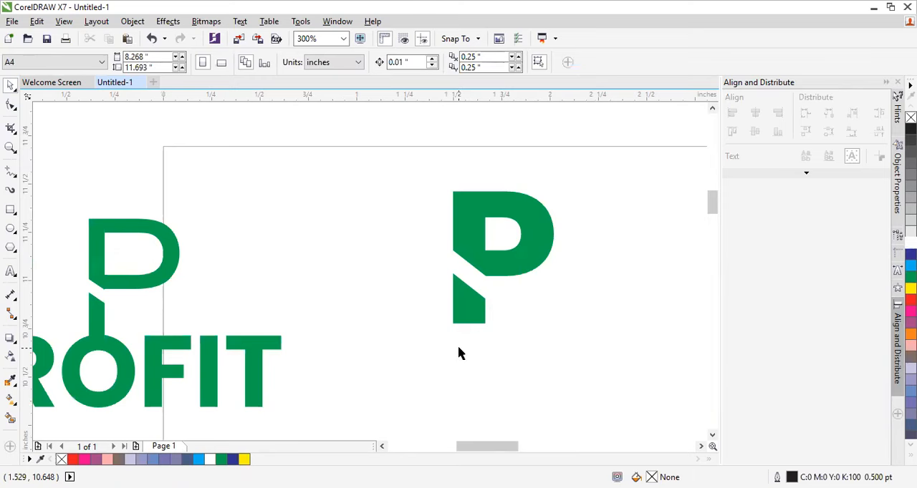
click(11, 274)
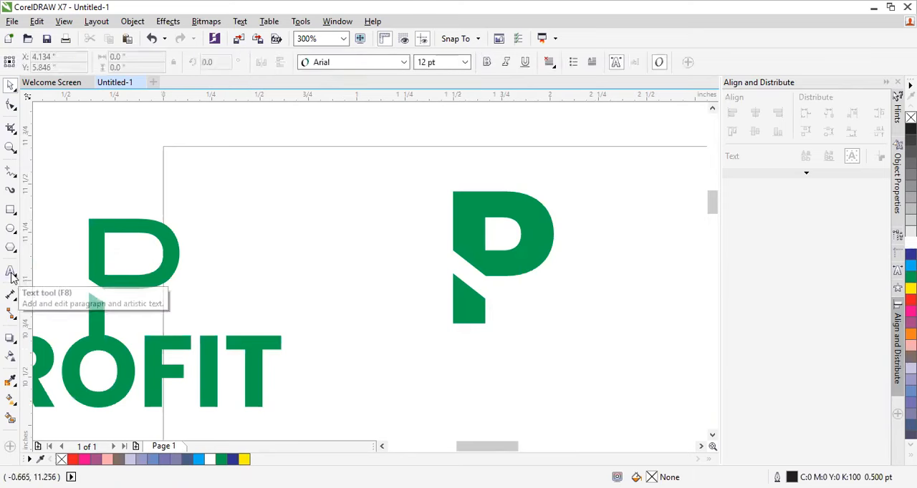
click(425, 387)
text(P)
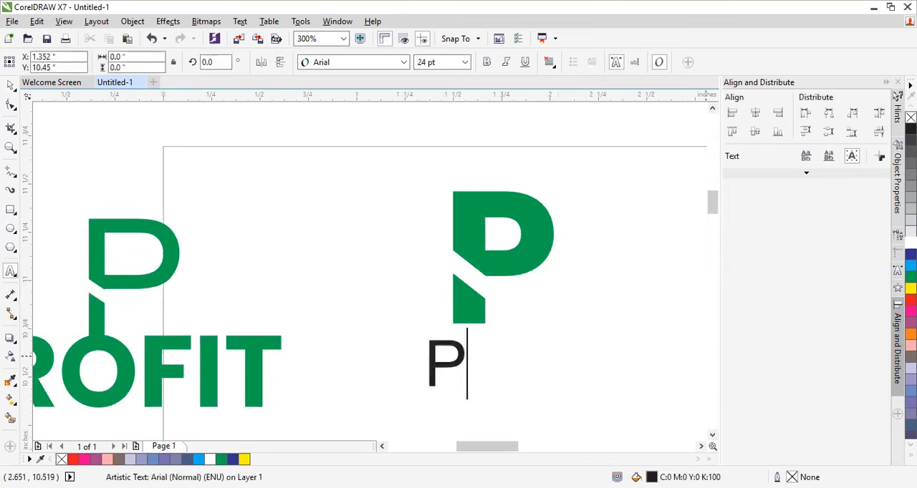
text(rofit)
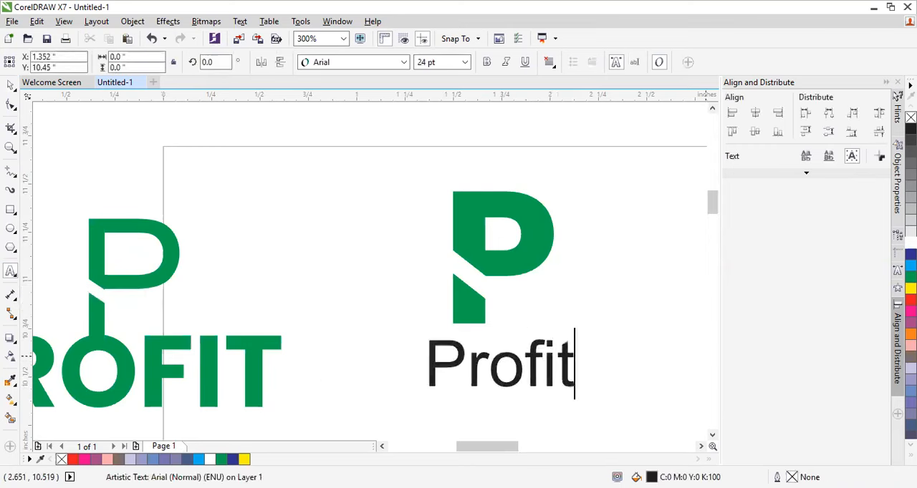
click(10, 86)
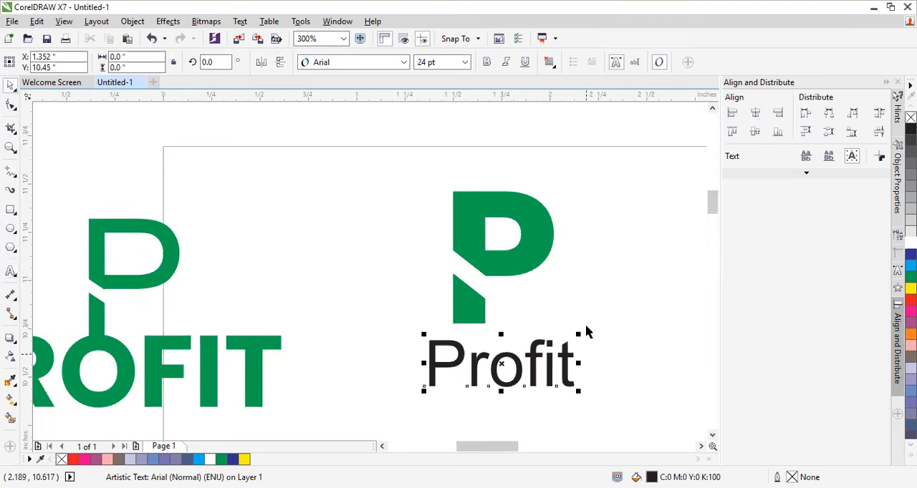
Step: Set the font of the "Profit" text to Poppins Bold
click(403, 62)
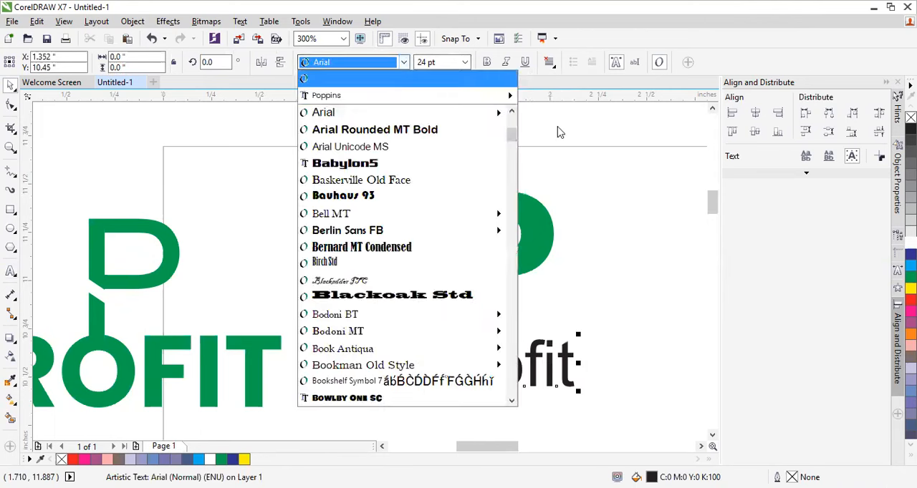
mouse_move(494, 96)
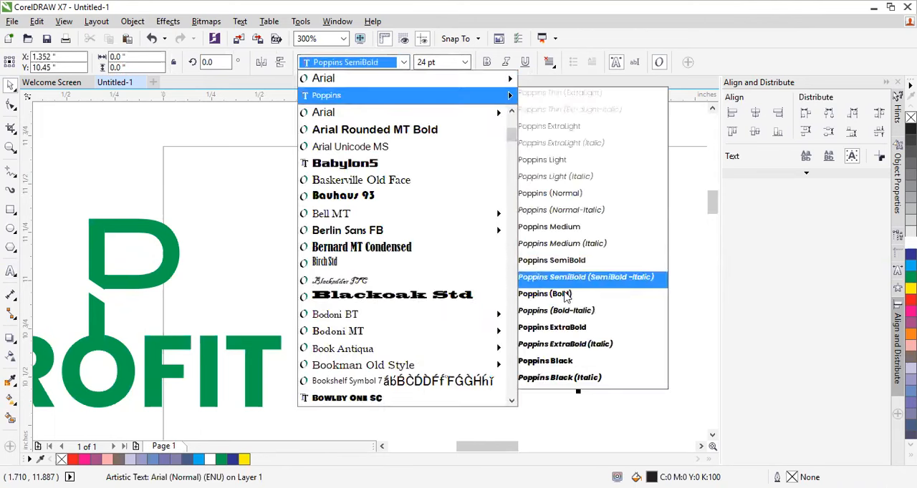
click(544, 293)
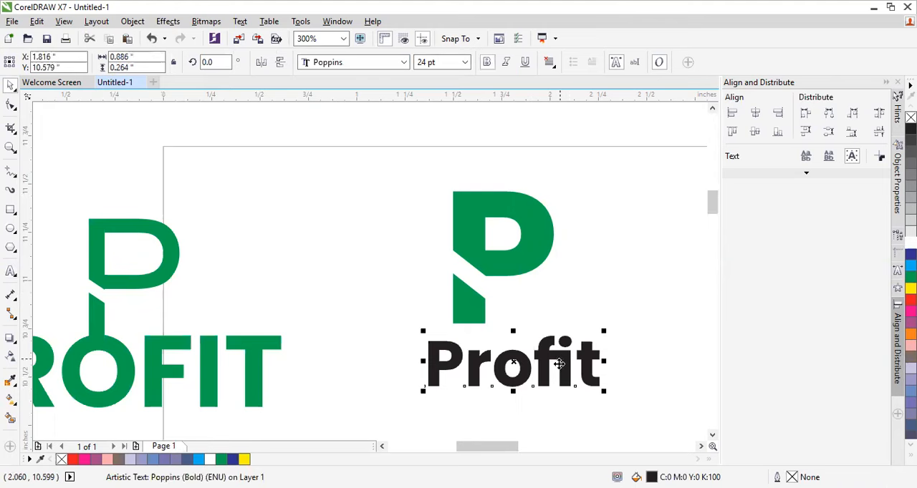
Step: Fill the "Profit" text with green (C100 M0 Y100 K0) and move it so its "o" joins the base of the P's stem
drag(561, 365, 554, 338)
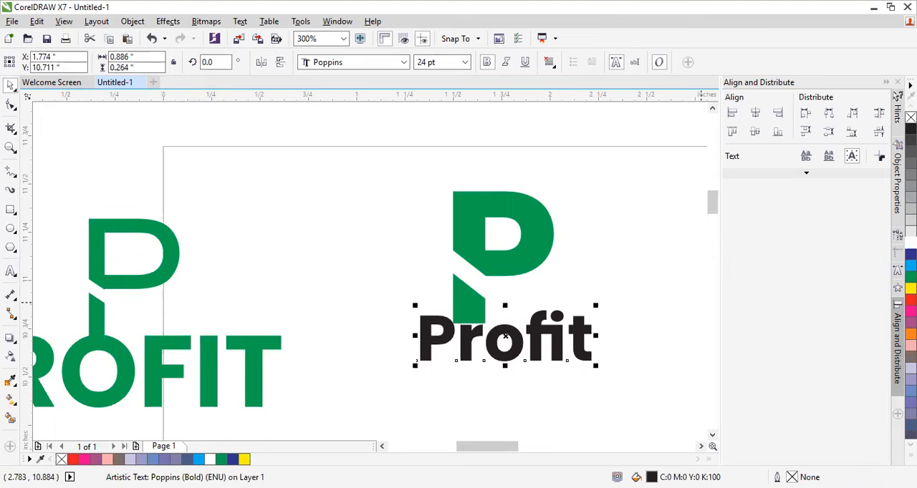
click(910, 277)
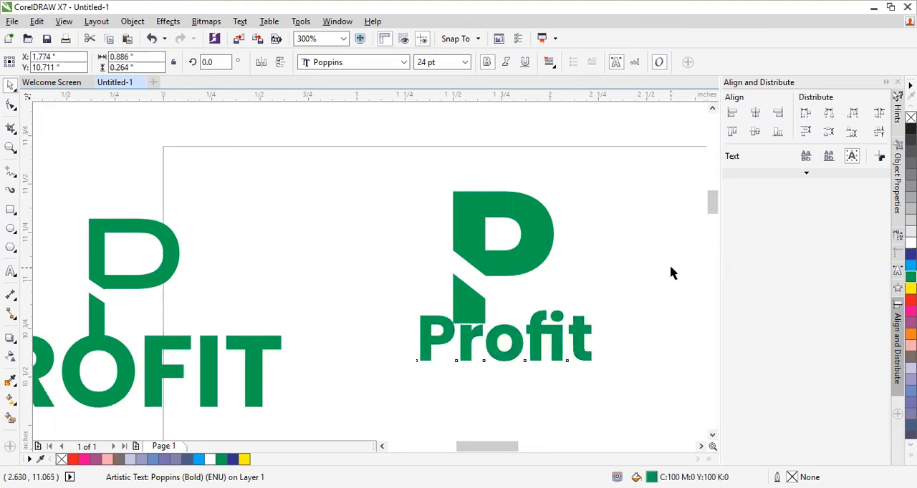
click(669, 274)
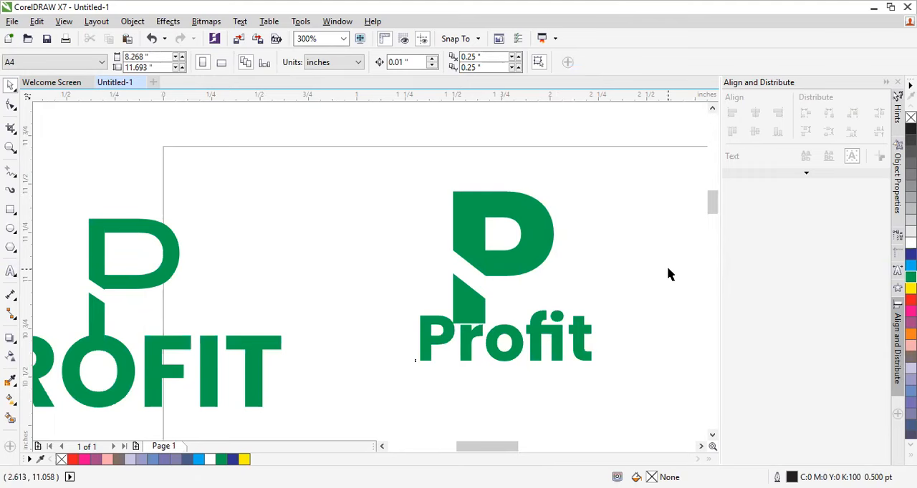
drag(537, 332, 502, 325)
click(641, 267)
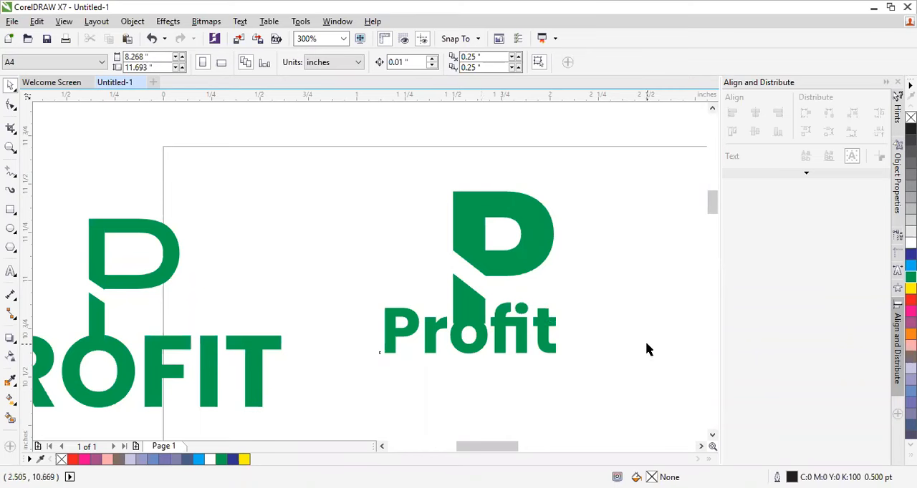
Step: Locate the blue AlGo logo further down the page
drag(714, 208, 714, 237)
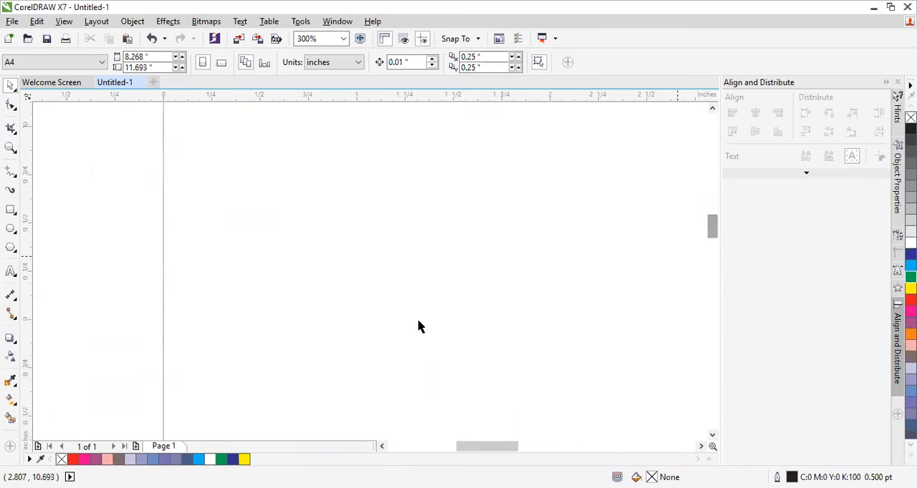
scroll(502, 351, down, 4)
scroll(545, 397, up, 1)
scroll(544, 397, up, 1)
scroll(544, 396, down, 1)
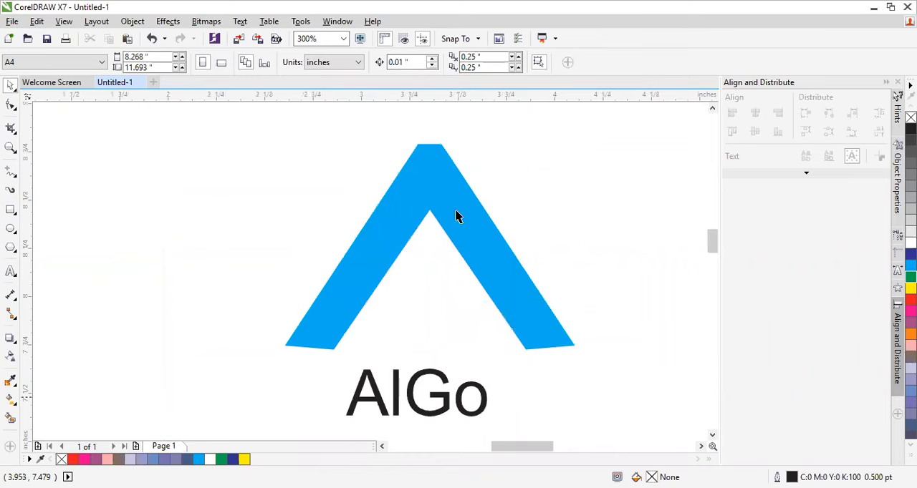
scroll(482, 280, down, 1)
drag(369, 185, 529, 377)
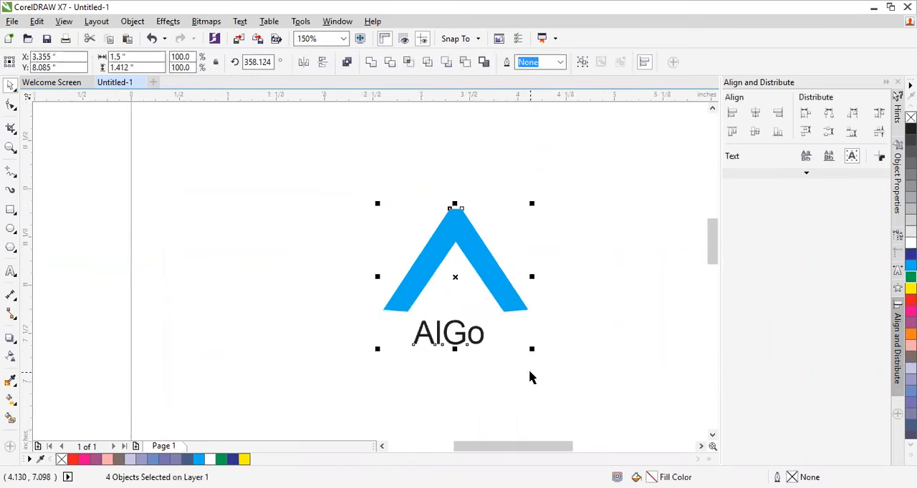
key(Delete)
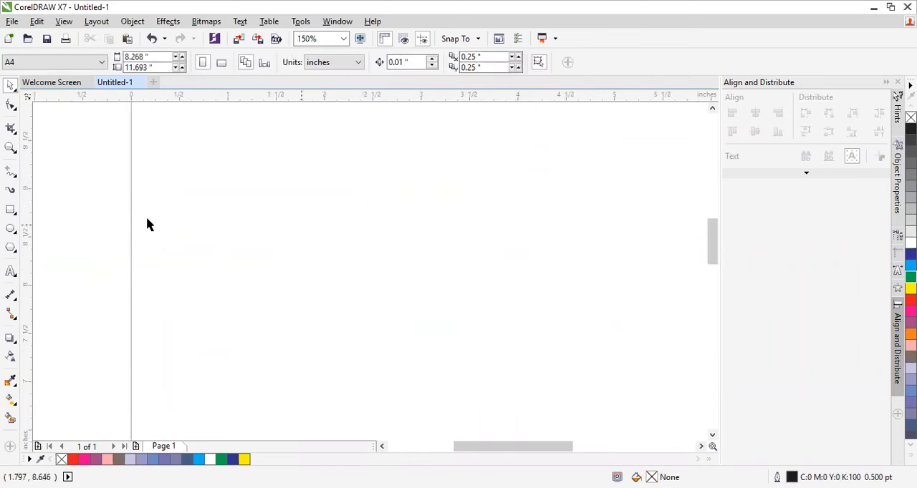
key(ctrl+z)
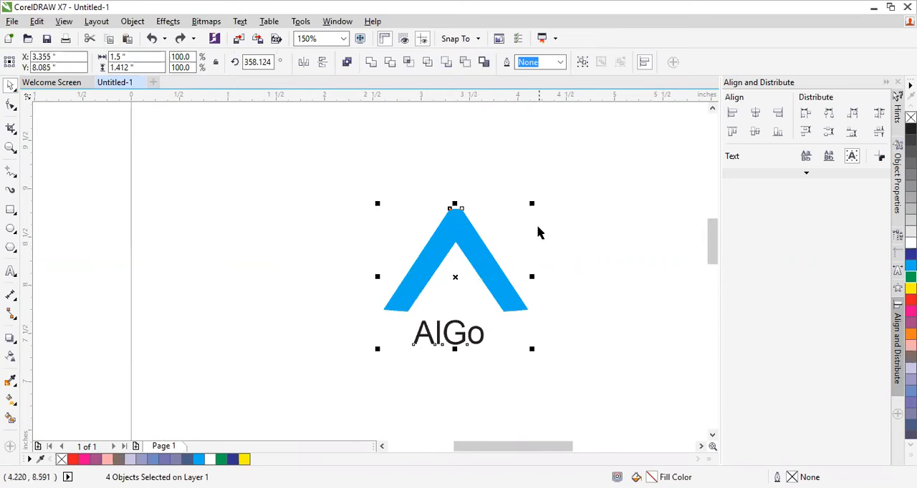
key(Escape)
Step: Delete the AlGo logo's other parts, keeping only its left blue bar, and move that bar up and to the right
drag(391, 187, 541, 378)
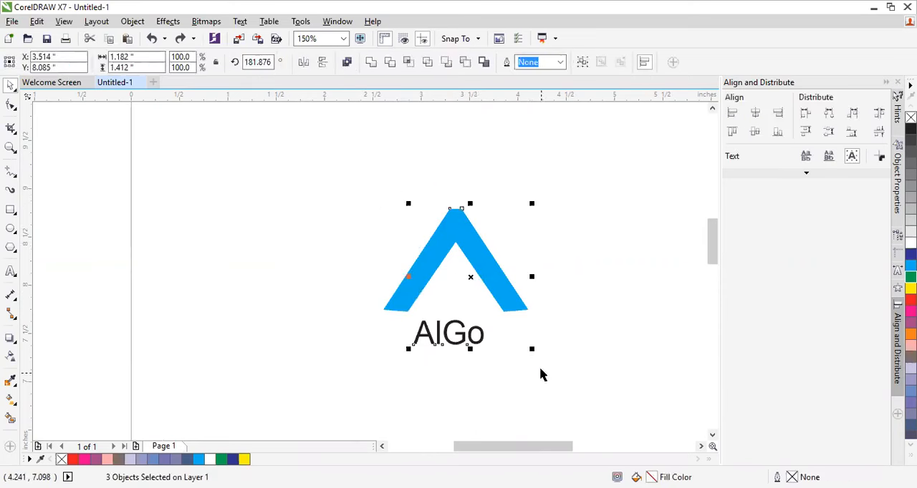
key(Delete)
drag(419, 288, 484, 202)
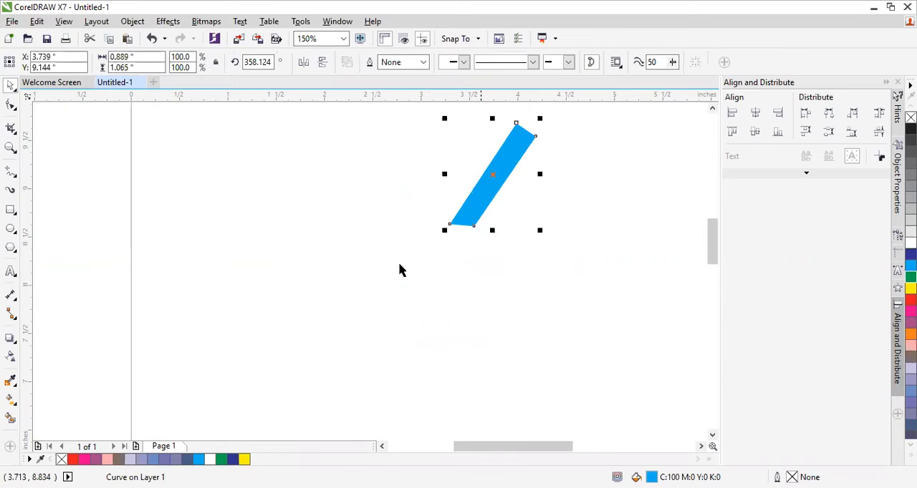
click(12, 213)
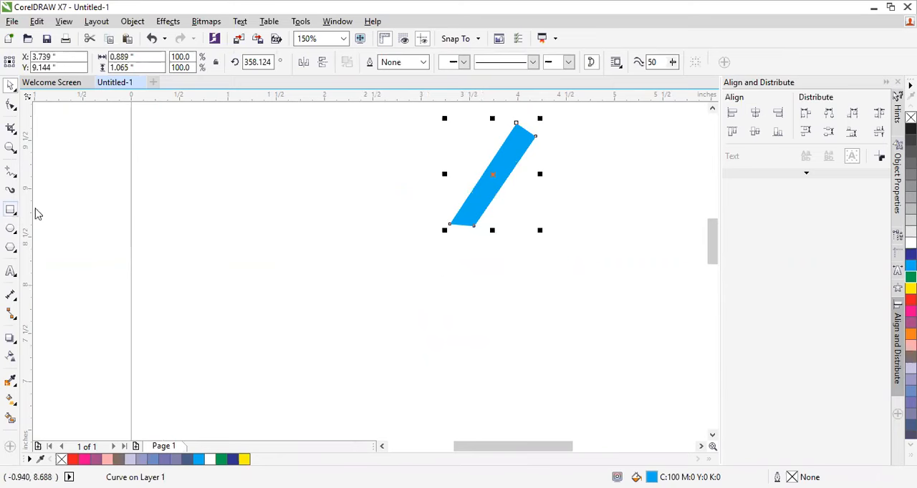
click(37, 211)
drag(272, 218, 307, 357)
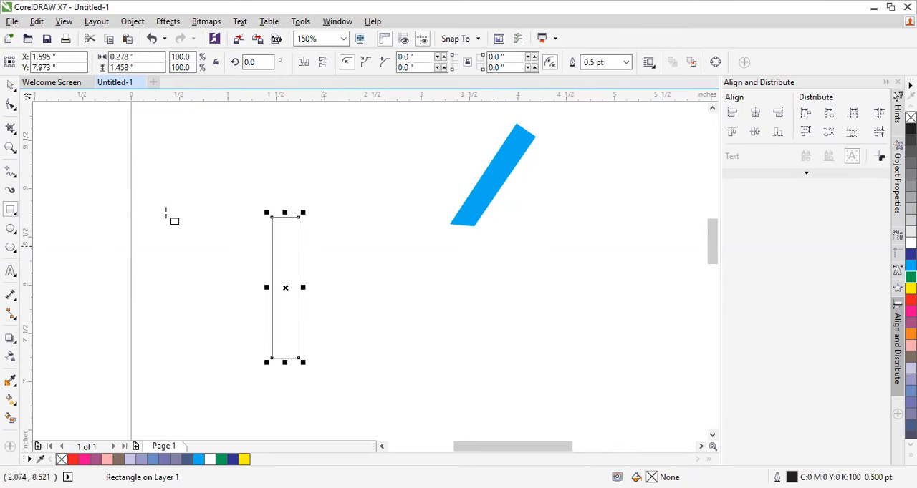
click(10, 87)
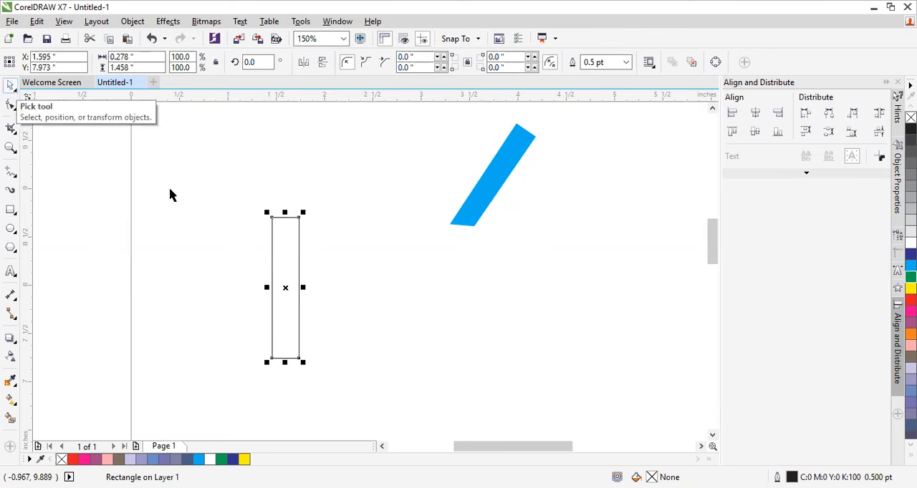
click(285, 250)
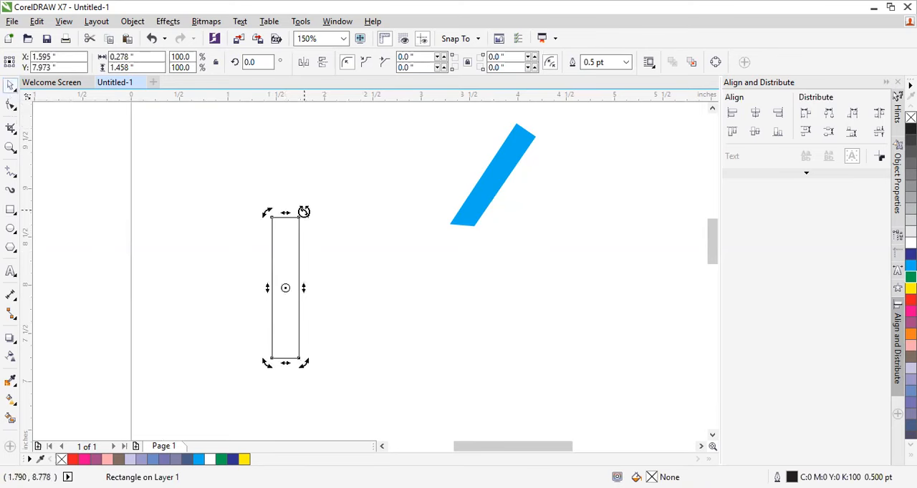
drag(304, 213, 337, 248)
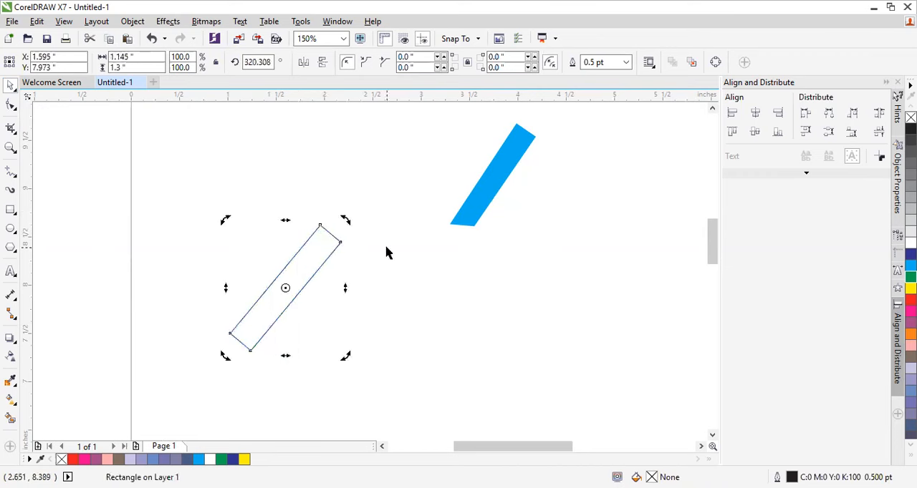
key(ctrl+z)
click(285, 250)
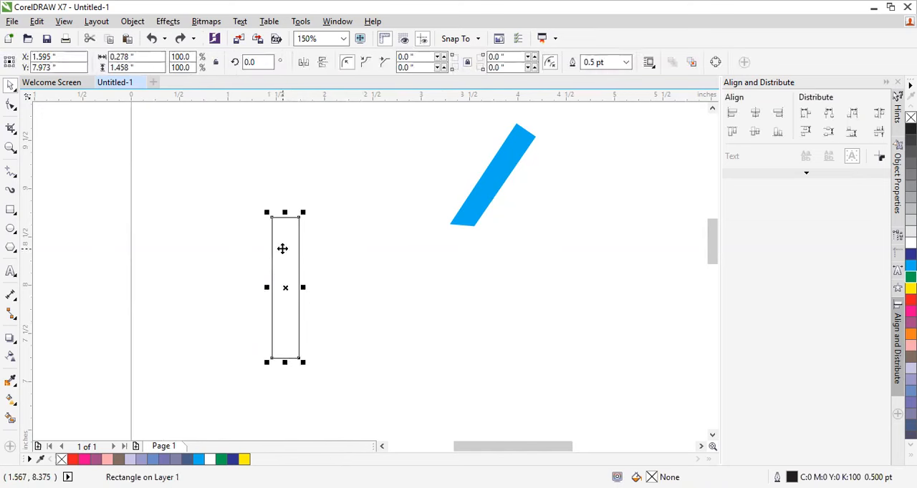
key(Delete)
Step: Draw an upright rectangle about 0.285 by 1.382 inches below and left of the blue bar, and rotate it to about 326 degrees
click(11, 212)
drag(265, 264, 292, 397)
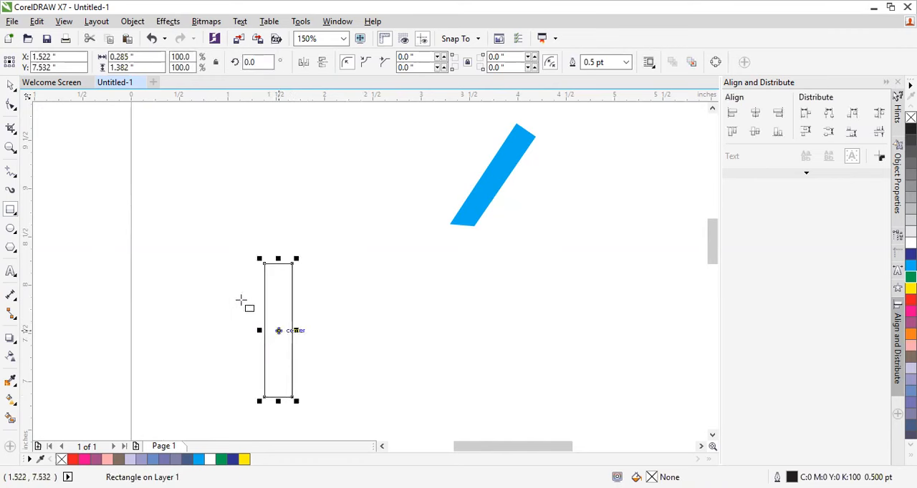
click(10, 85)
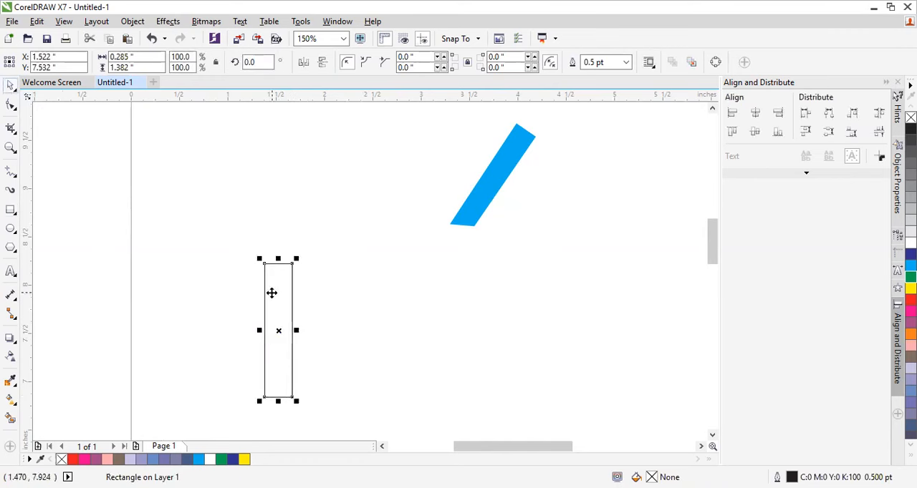
click(271, 293)
drag(297, 258, 334, 283)
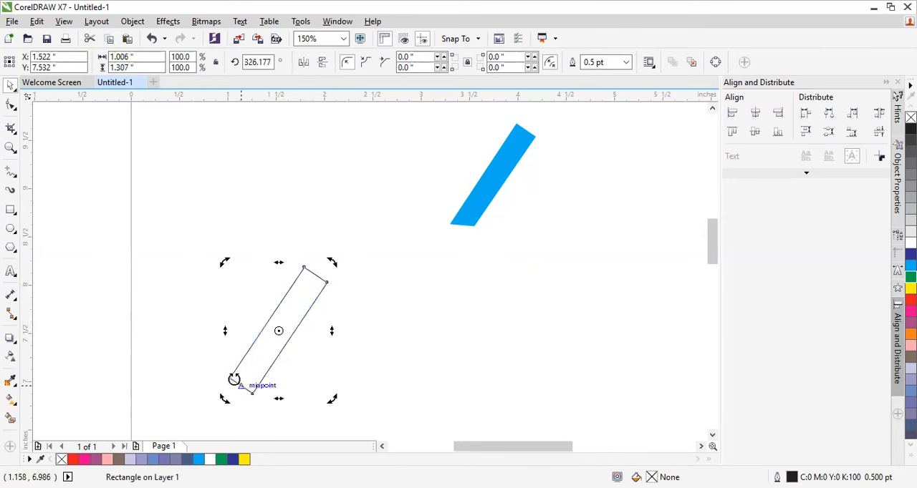
click(356, 319)
click(230, 383)
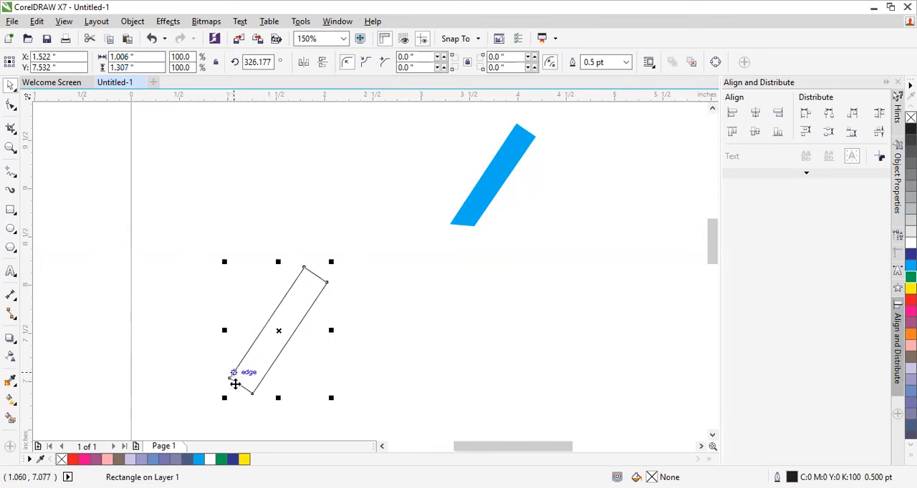
click(366, 349)
click(280, 329)
right_click(262, 349)
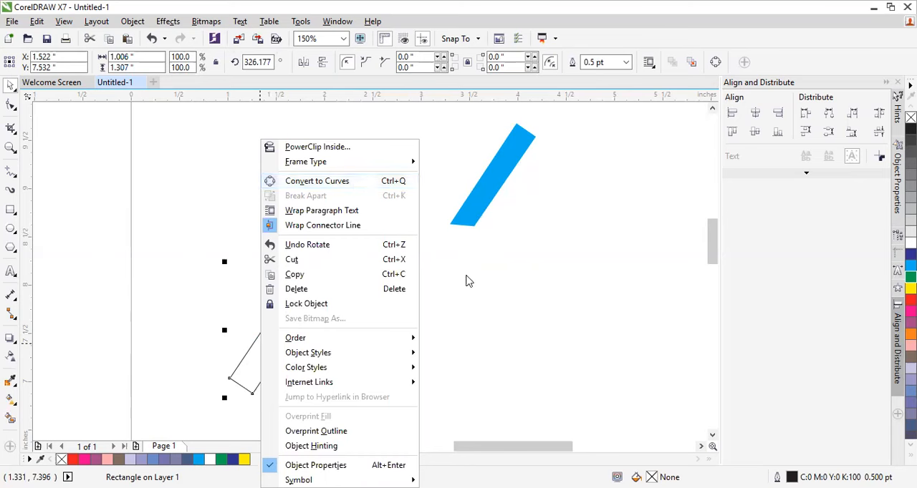
click(297, 308)
click(298, 308)
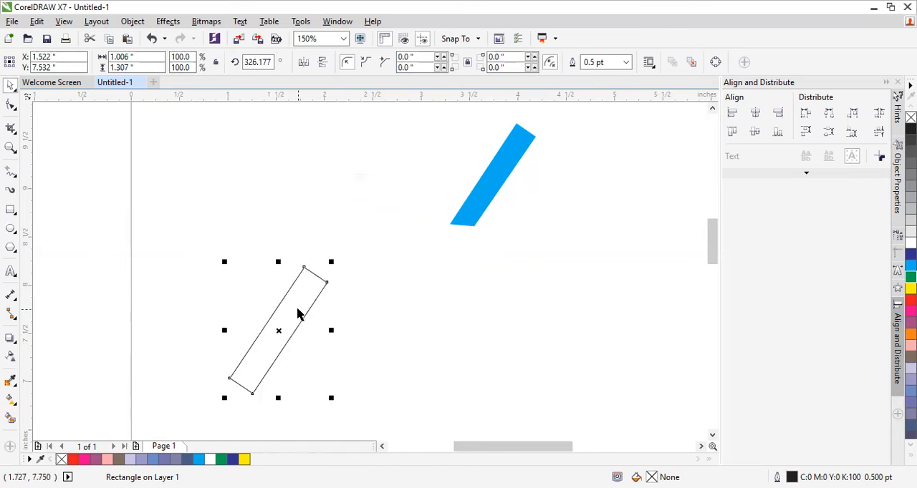
Step: Convert the rotated rectangle to curves and move its lower-left node down and outward to flatten the bar's bottom edge
right_click(299, 315)
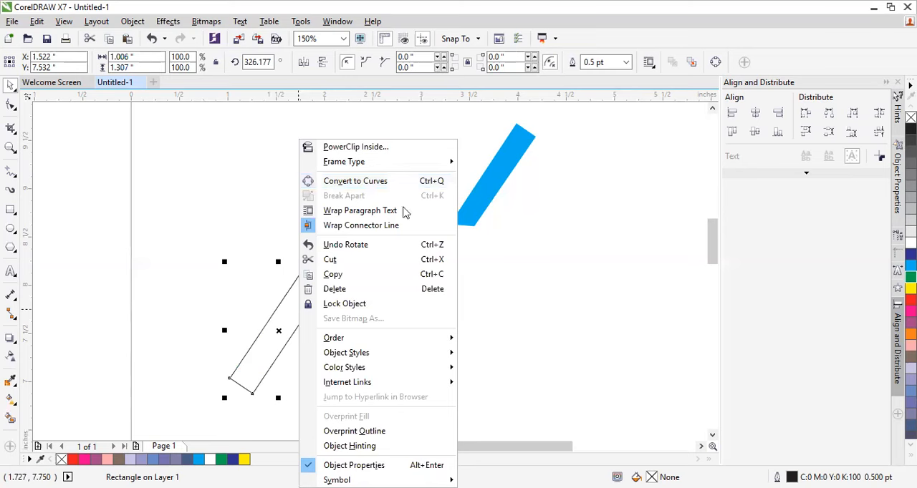
click(290, 302)
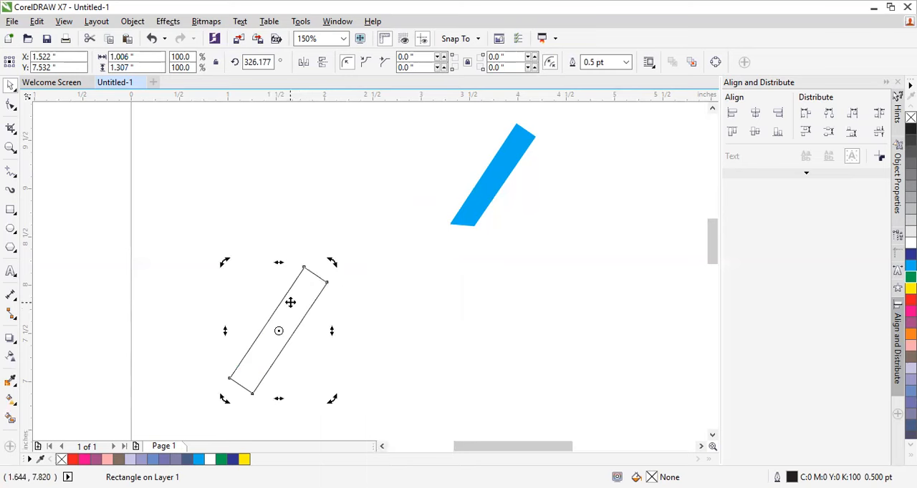
click(290, 308)
right_click(290, 304)
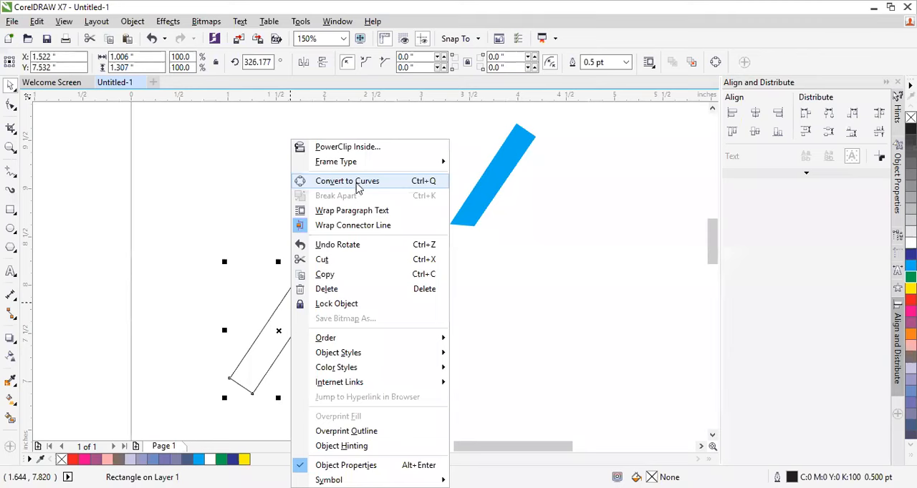
click(358, 184)
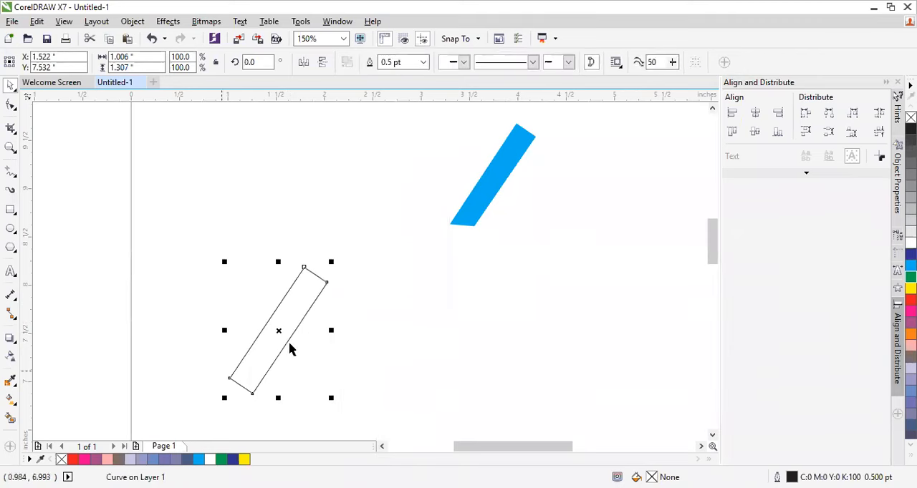
click(10, 106)
drag(229, 378, 222, 390)
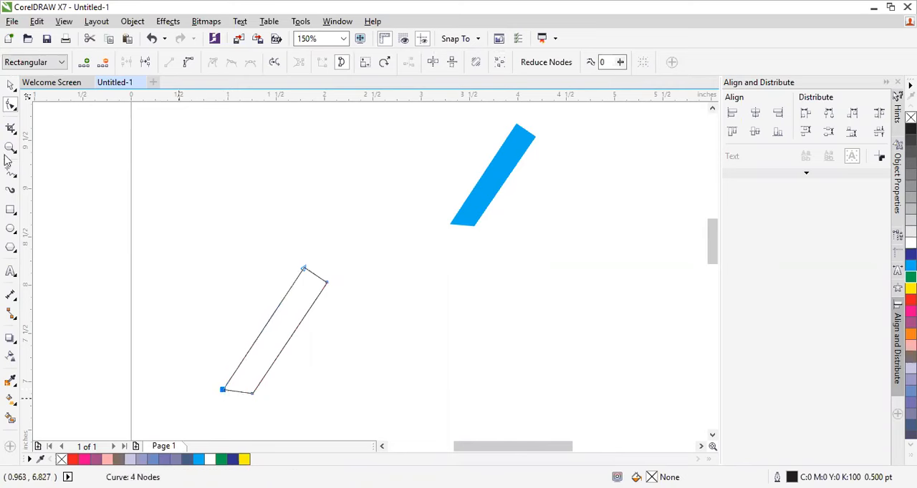
click(10, 84)
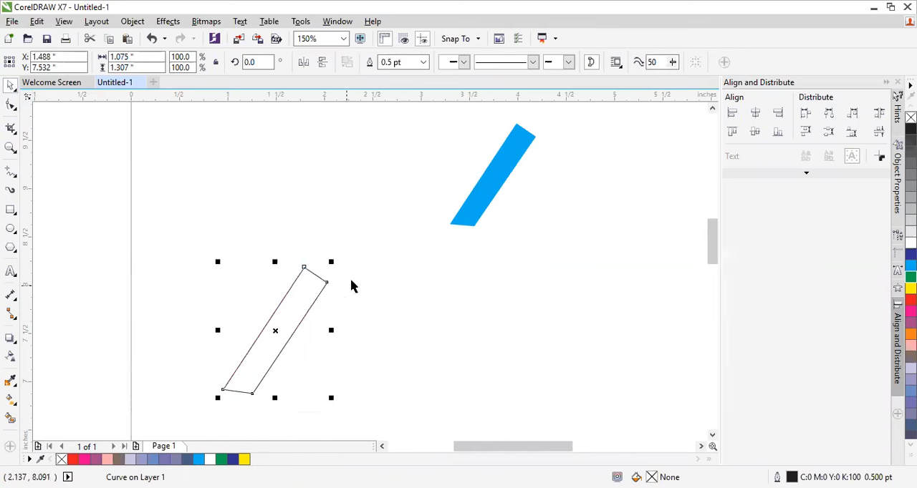
Step: Move the bar up beside the sample bar, fill it with C100 M0 Y0 K0 blue and remove its outline
drag(282, 313, 273, 219)
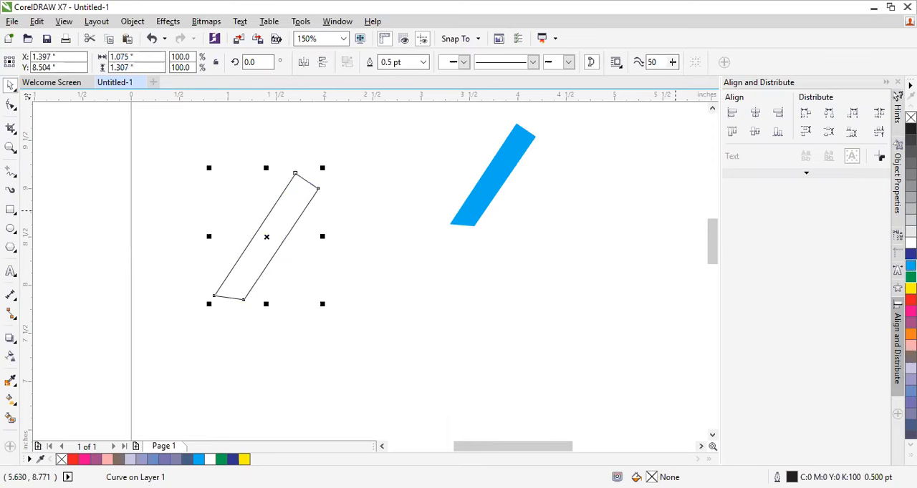
drag(247, 280, 241, 276)
click(423, 62)
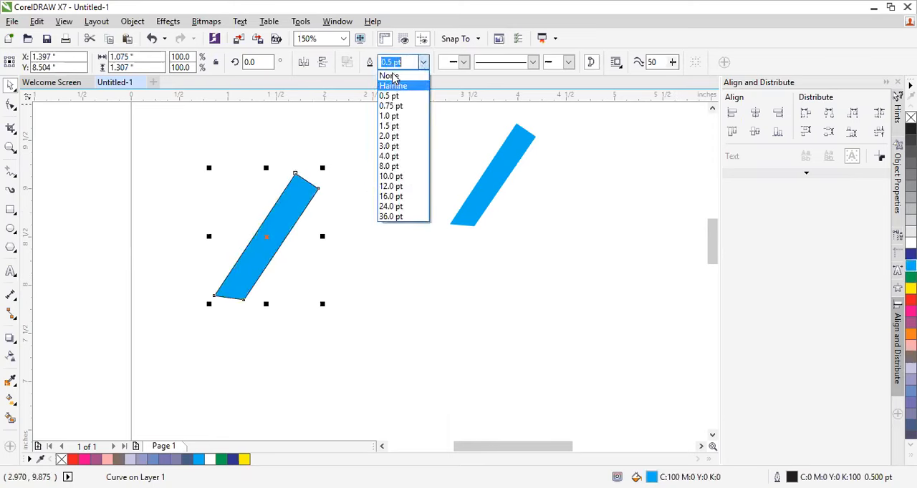
click(391, 76)
click(338, 240)
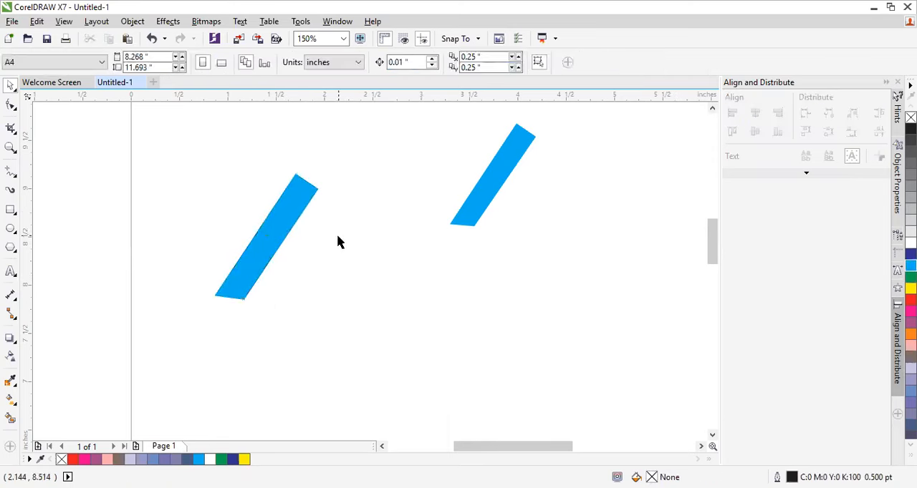
Step: Copy and paste the new blue bar and place the duplicate just to its right
click(267, 250)
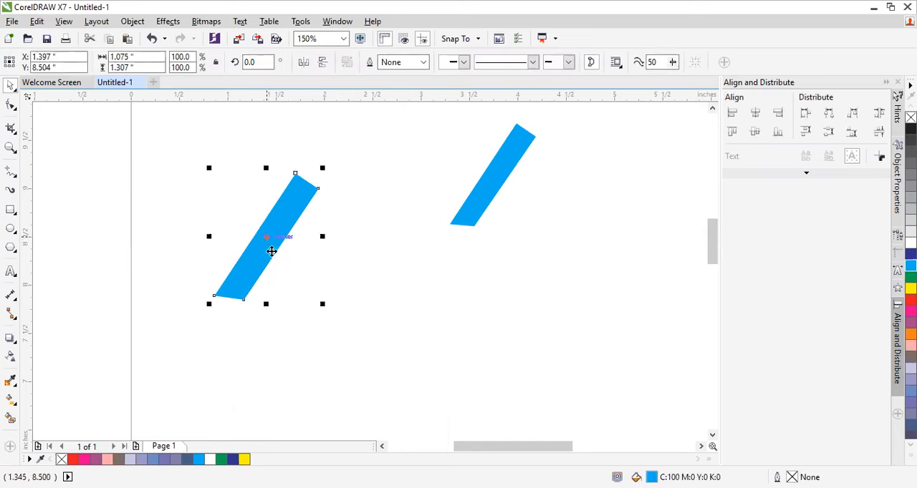
click(358, 250)
click(279, 244)
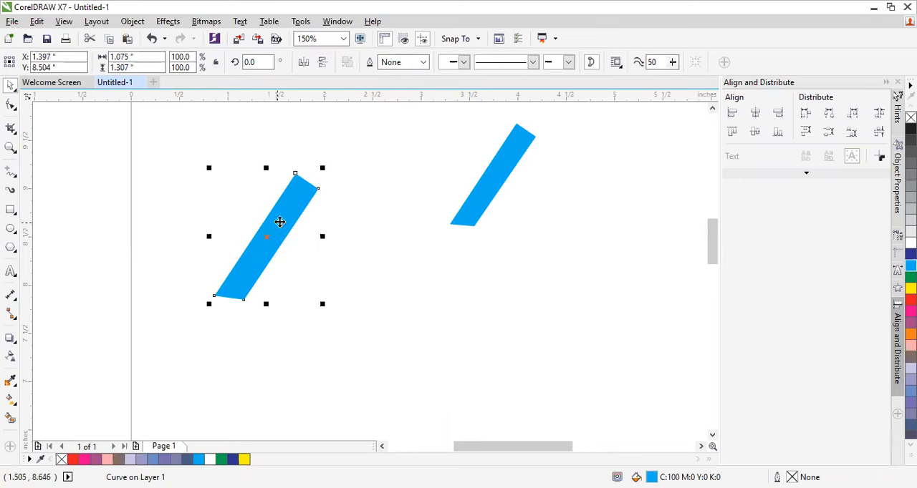
right_click(279, 218)
click(313, 274)
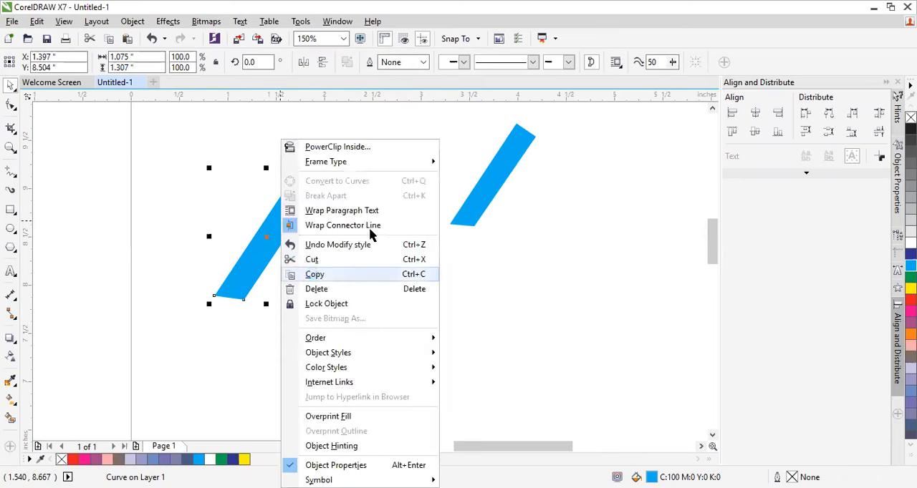
click(368, 233)
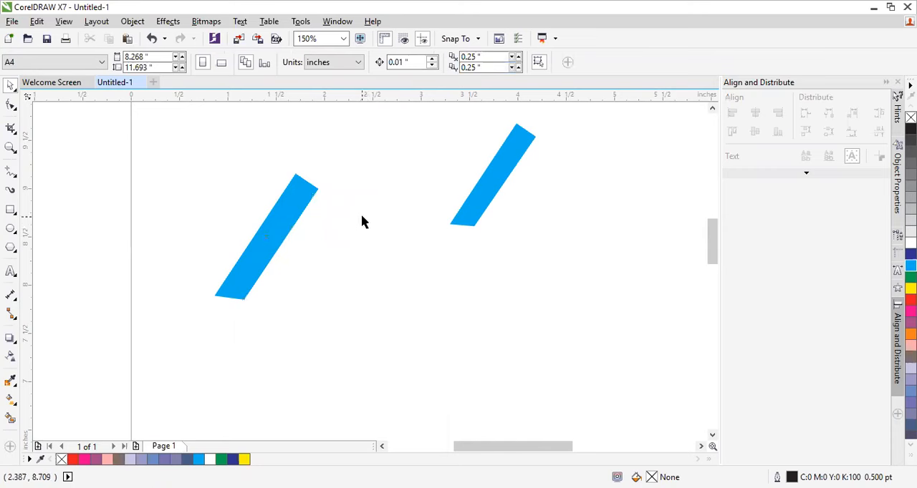
right_click(362, 221)
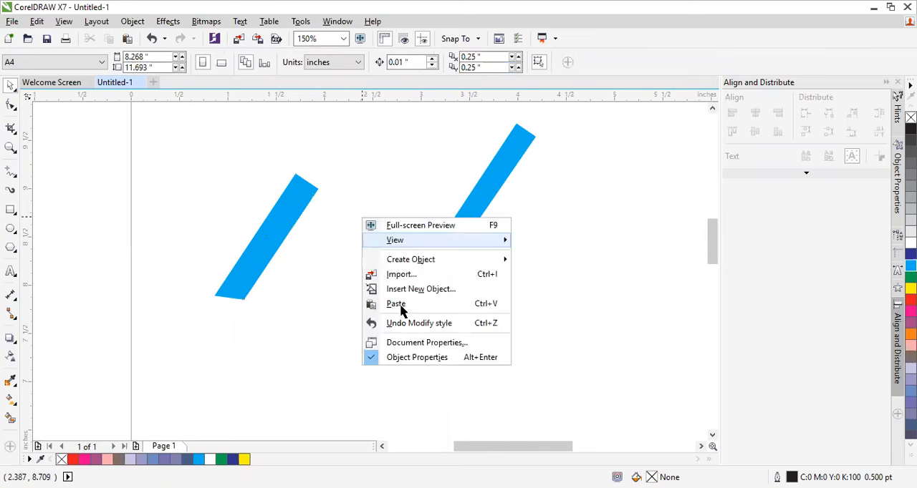
drag(274, 227, 354, 242)
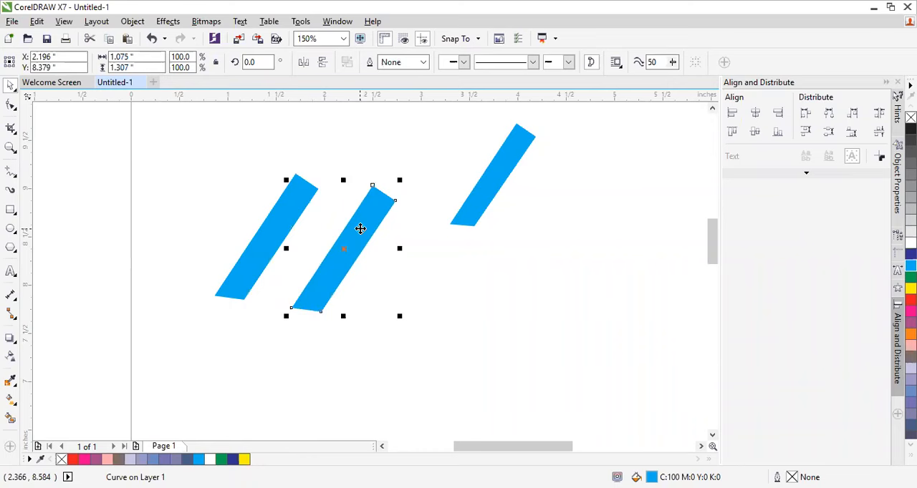
Step: Rotate the duplicate bar to about 72 degrees and move it so its upper end meets the first bar's top
click(359, 227)
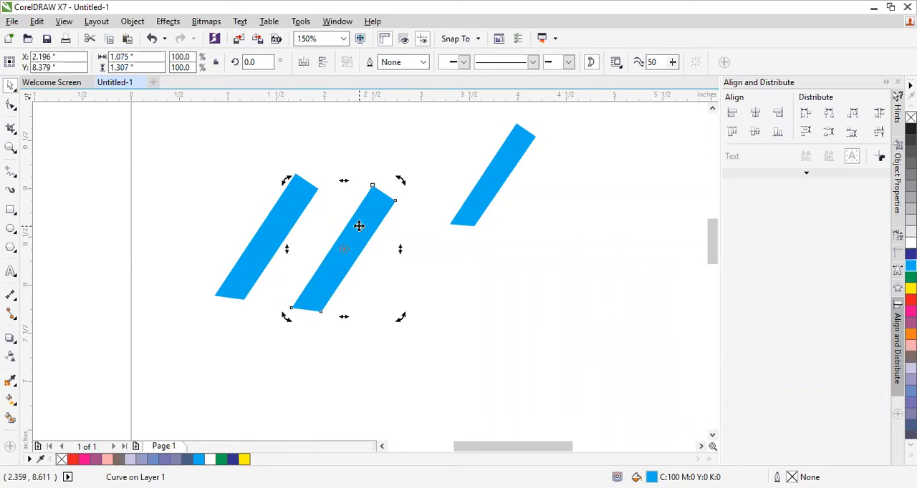
click(359, 235)
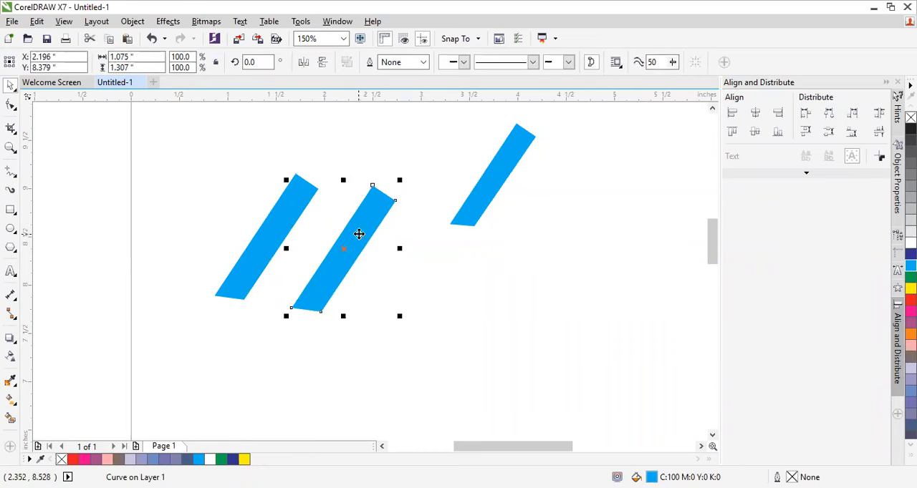
click(359, 234)
click(370, 248)
click(351, 240)
click(356, 238)
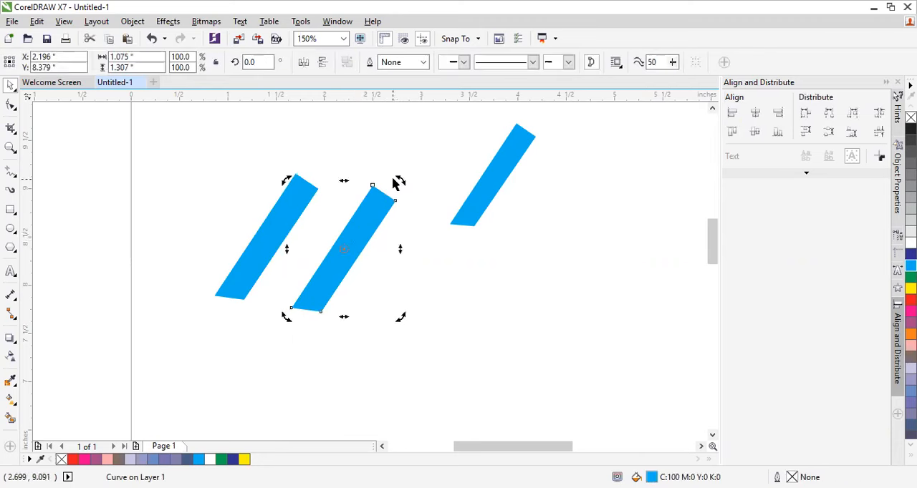
drag(400, 180, 295, 179)
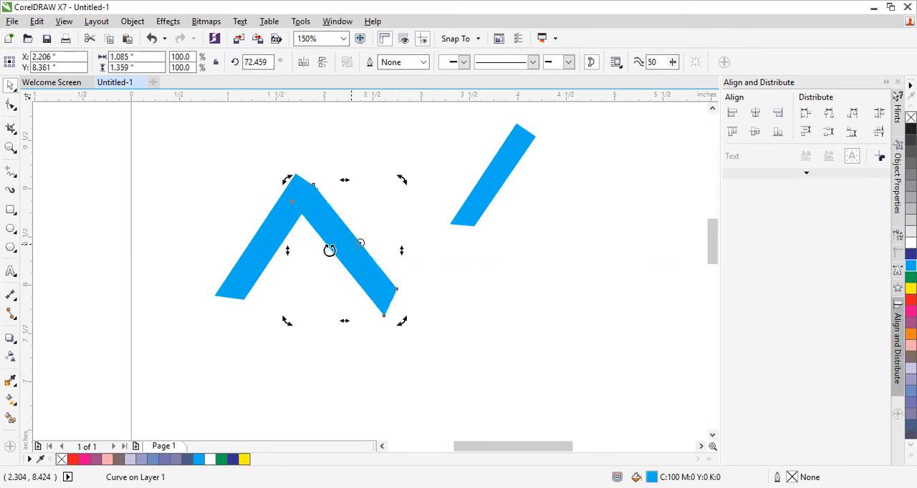
click(338, 245)
click(336, 243)
click(334, 241)
mouse_move(334, 239)
mouse_down()
mouse_move(334, 219)
mouse_move(343, 243)
mouse_up()
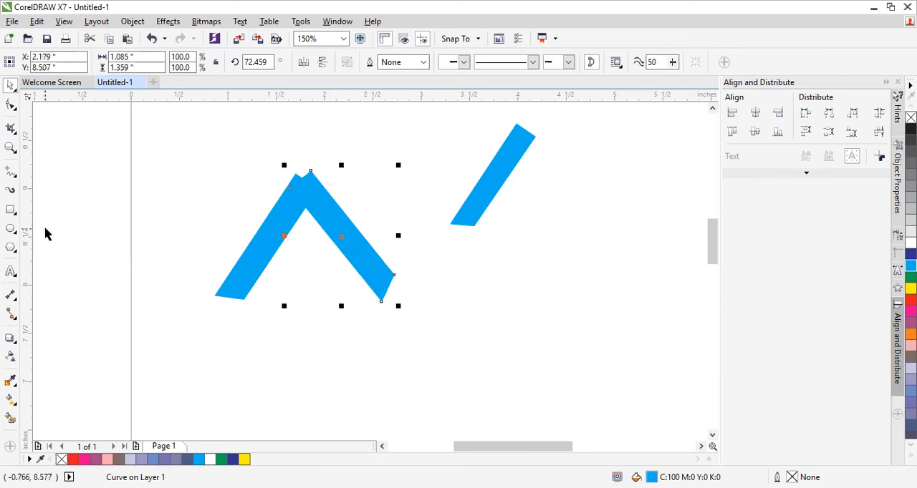
Step: Examine the joint between the two bars up close, along with the right bar's nodes and available curve options
click(11, 147)
click(319, 222)
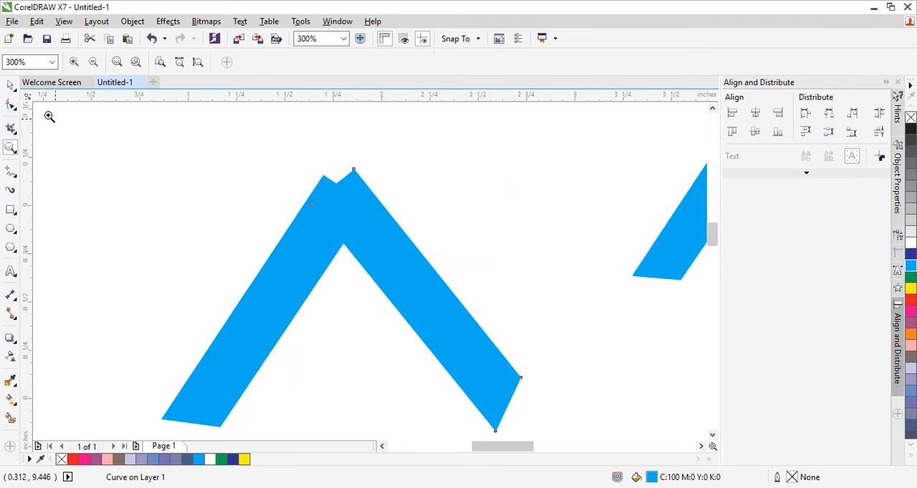
click(10, 85)
click(399, 242)
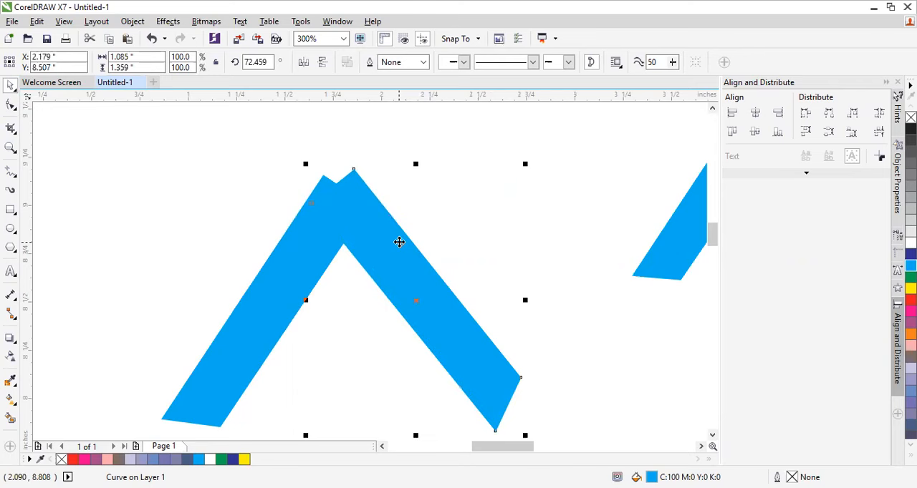
right_click(398, 247)
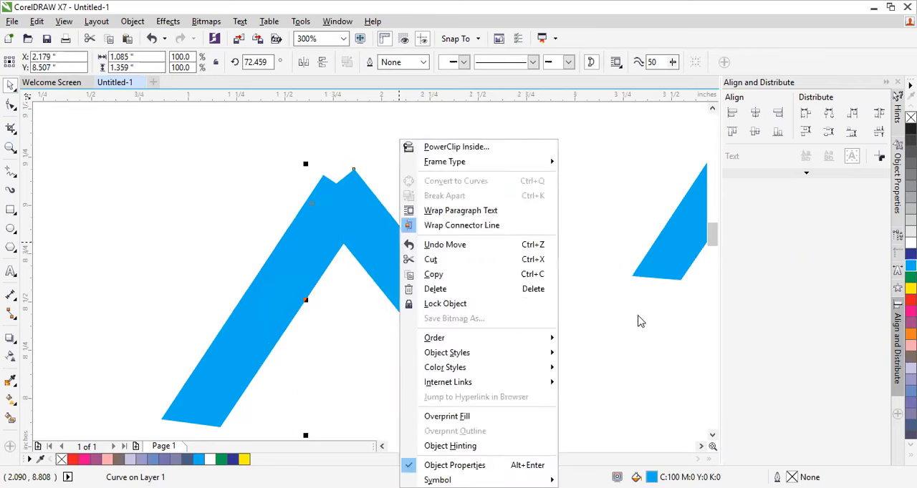
click(471, 371)
key(F10)
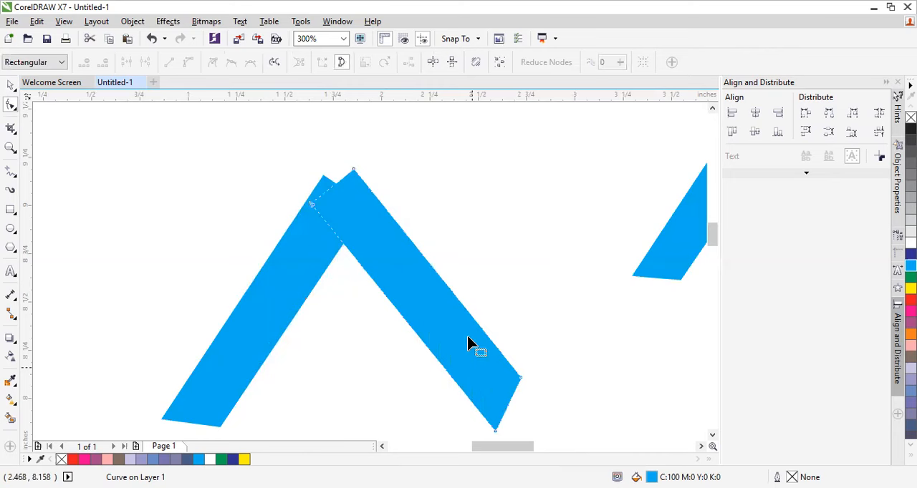
click(11, 85)
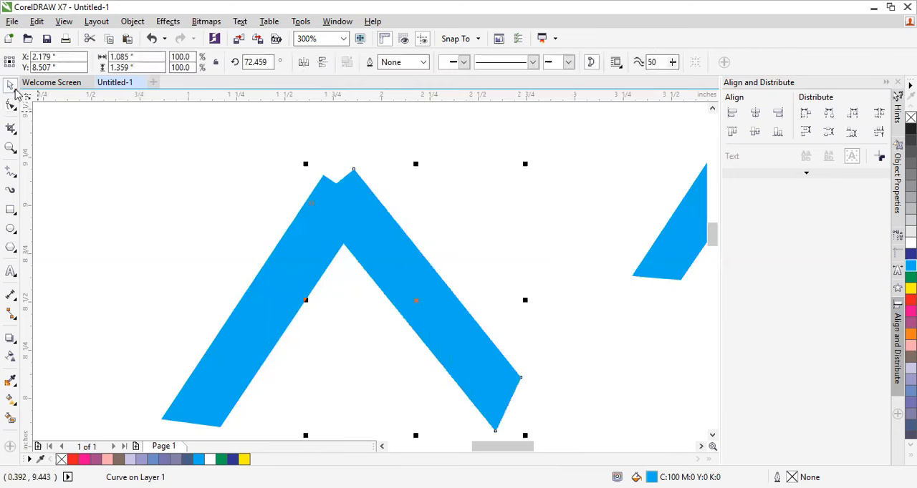
click(515, 265)
click(449, 332)
right_click(449, 337)
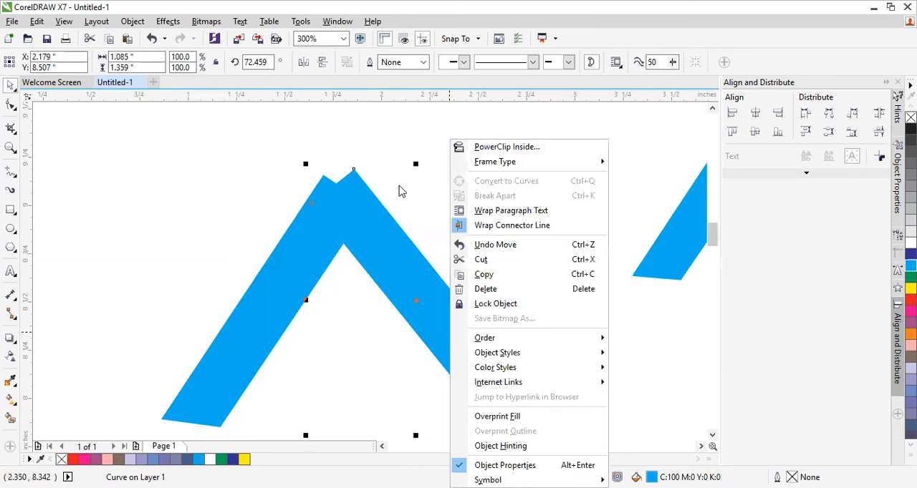
click(262, 307)
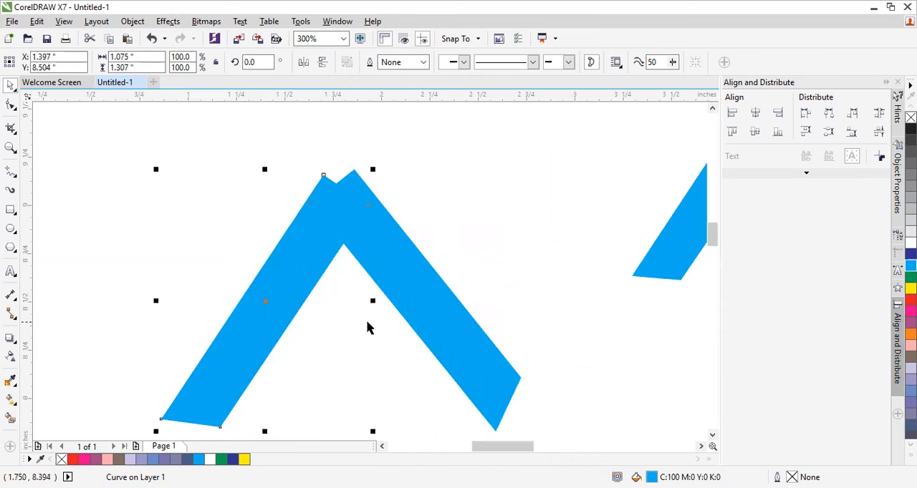
click(424, 315)
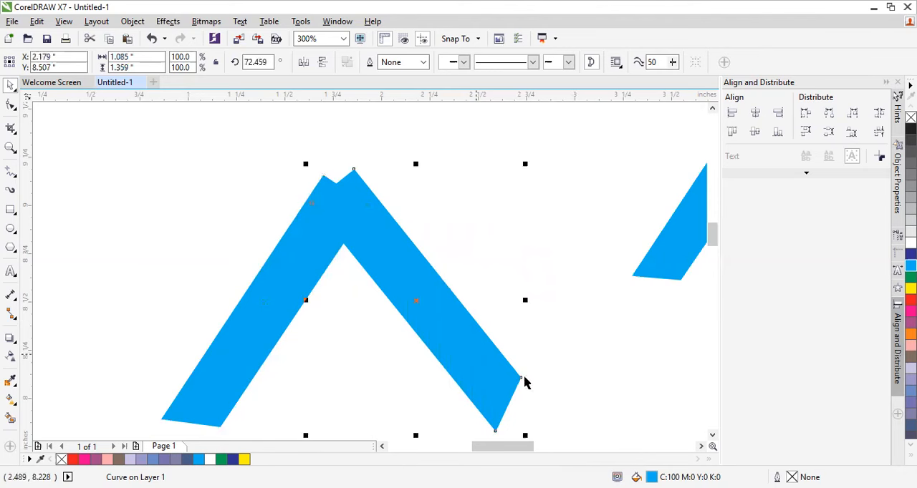
Step: Delete the rotated right bar, keeping the left bar
click(533, 306)
click(420, 321)
key(Delete)
Step: Copy and paste the remaining left bar again and place the new duplicate to its right
click(280, 303)
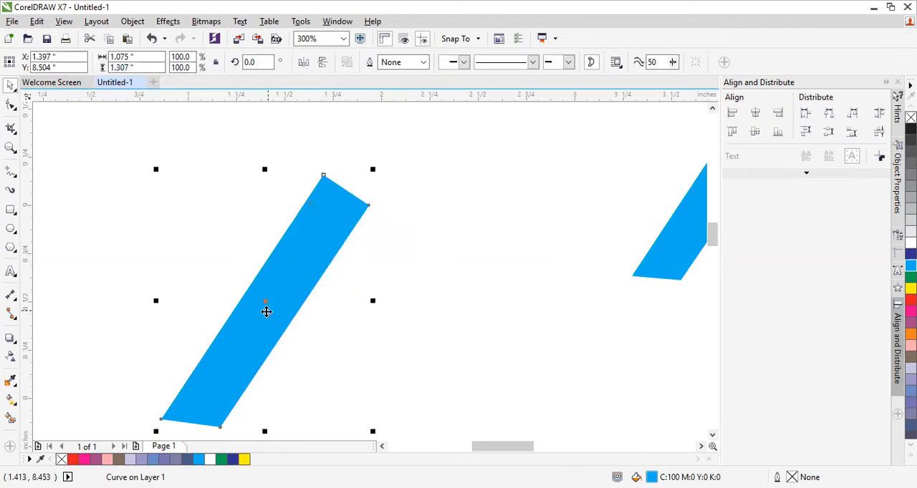
right_click(320, 243)
click(354, 274)
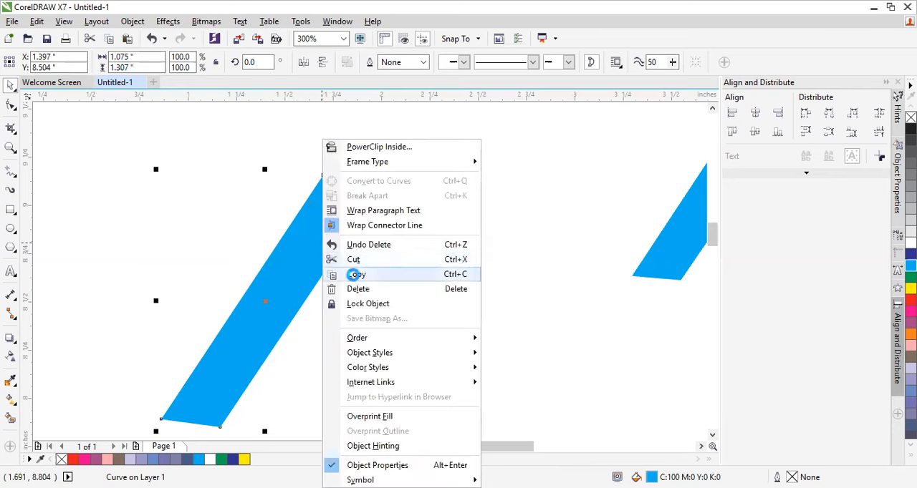
click(456, 263)
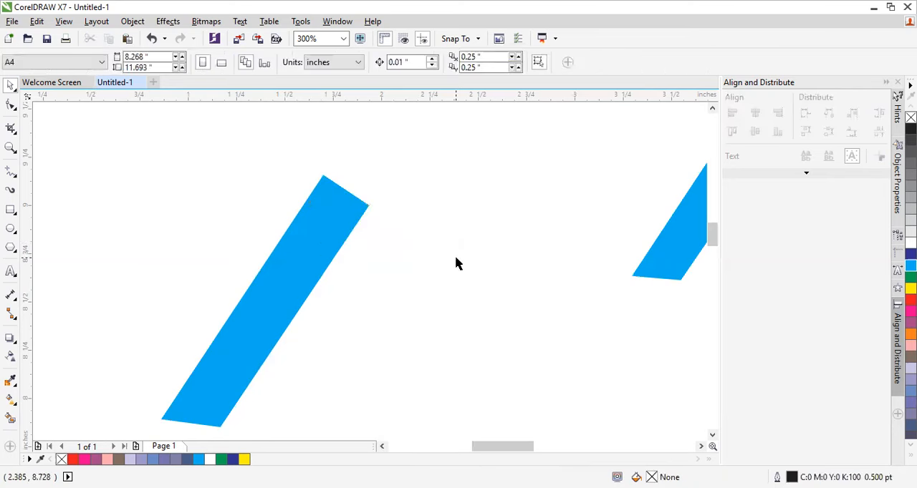
right_click(460, 264)
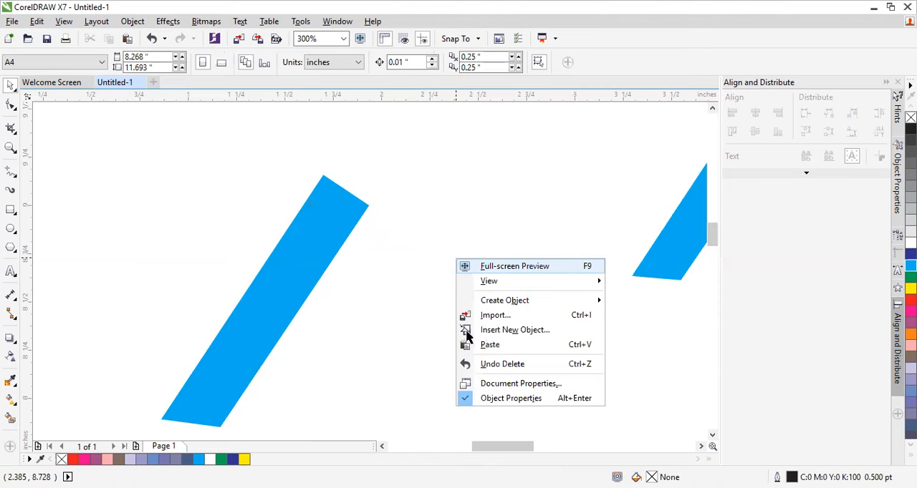
click(303, 268)
drag(303, 267, 455, 285)
Step: Rotate the new duplicate to about 71 degrees and move it so its upper end overlaps the left bar's top
click(456, 269)
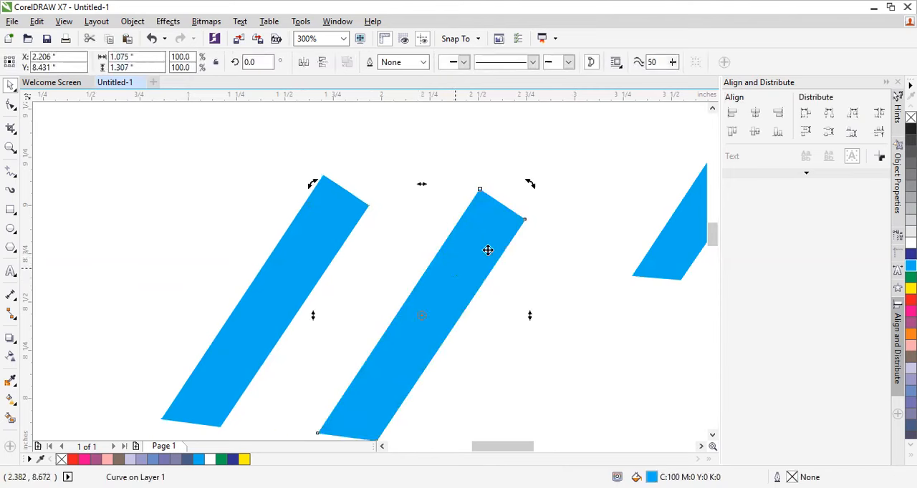
drag(530, 184, 356, 211)
drag(403, 276, 398, 264)
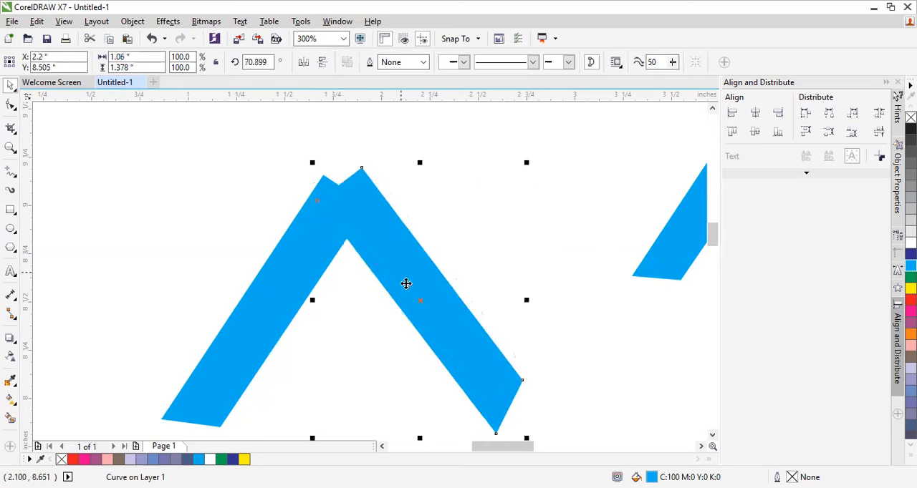
Step: Reshape the right bar's lower end by moving its outer corner node outward and down, mirroring the left bar's slant
click(10, 104)
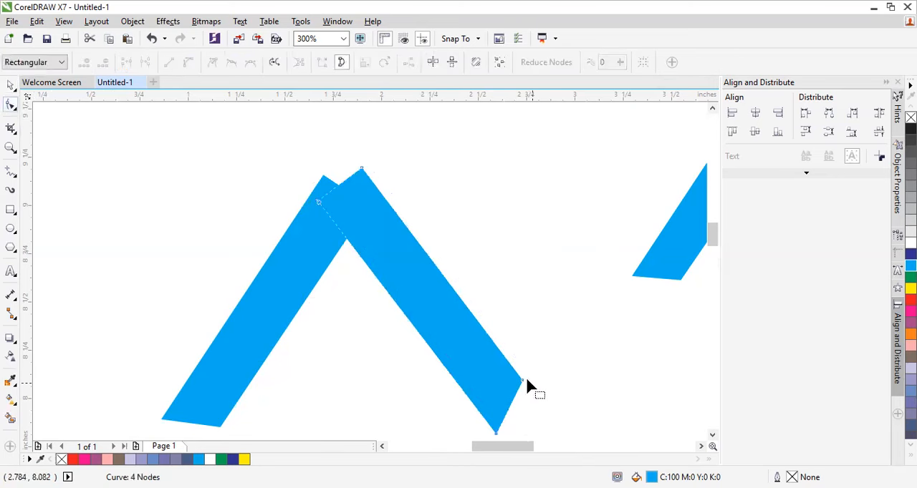
drag(523, 384, 548, 428)
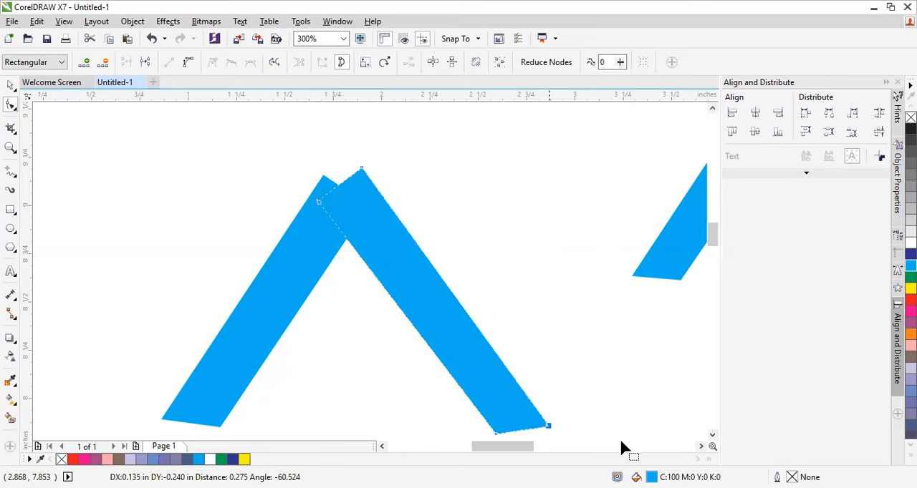
click(11, 85)
click(175, 178)
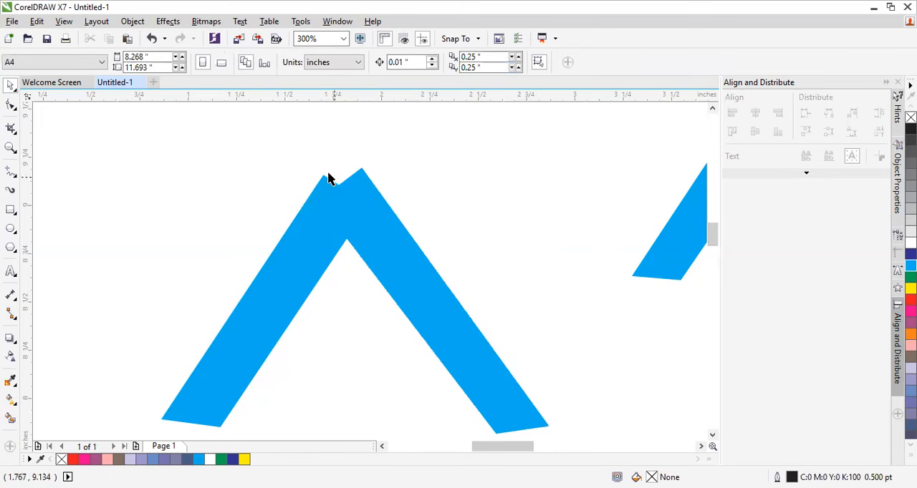
click(360, 184)
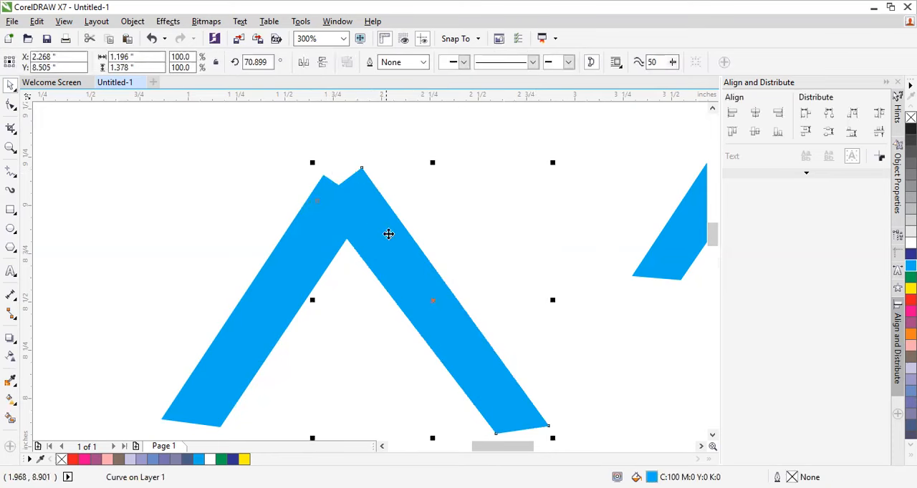
click(503, 266)
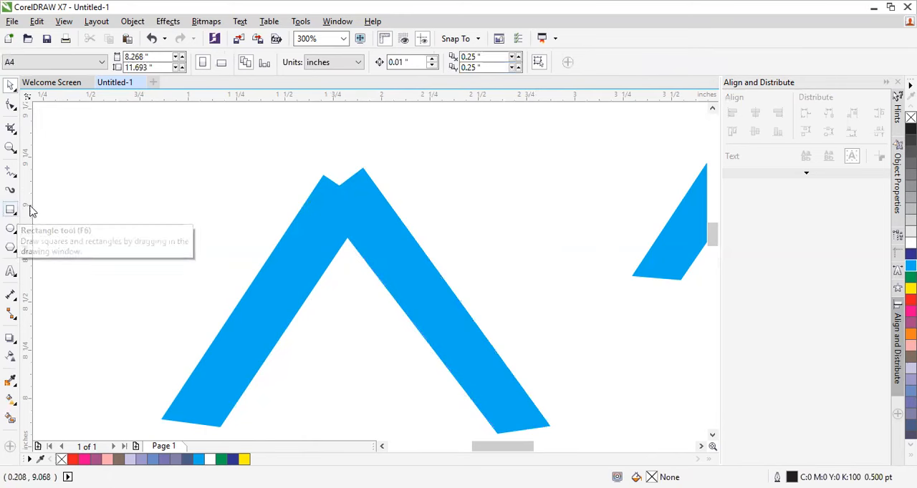
Step: Cover the notch at the A's peak with a rectangle about 0.21 by 0.23 inches, filled Cyan with no outline
click(11, 210)
drag(330, 178, 364, 219)
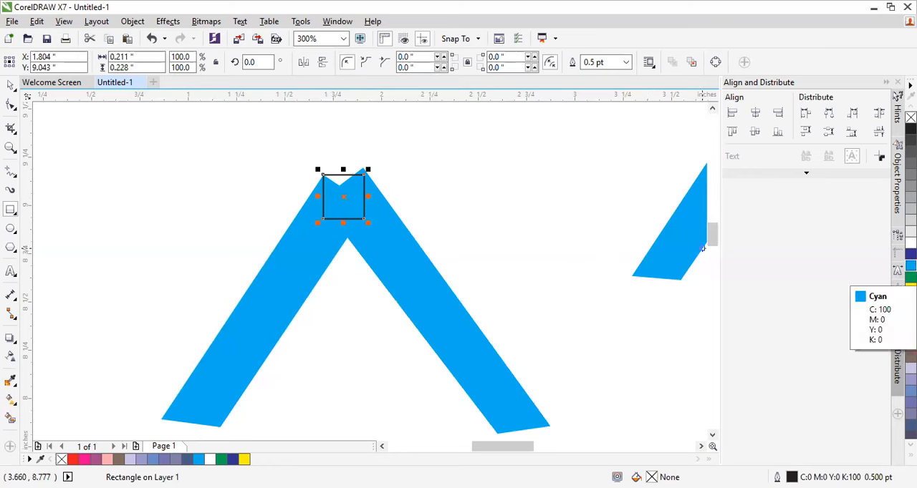
click(910, 266)
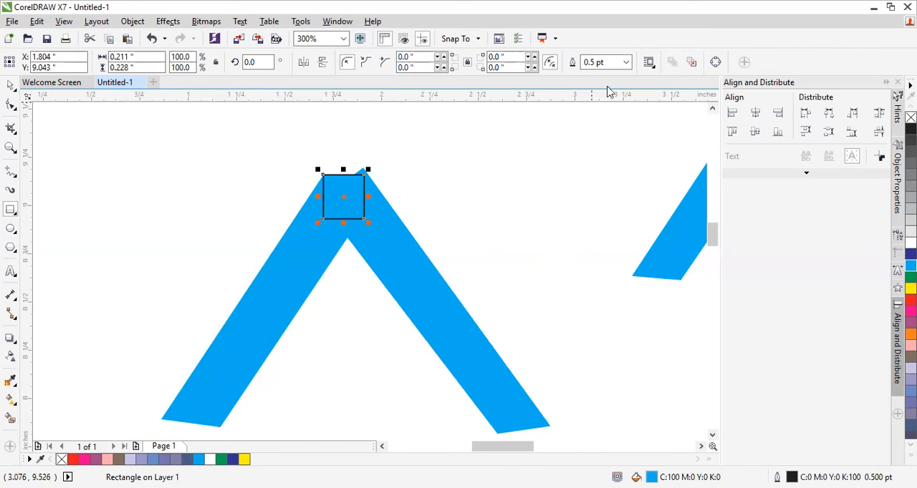
click(624, 63)
click(600, 77)
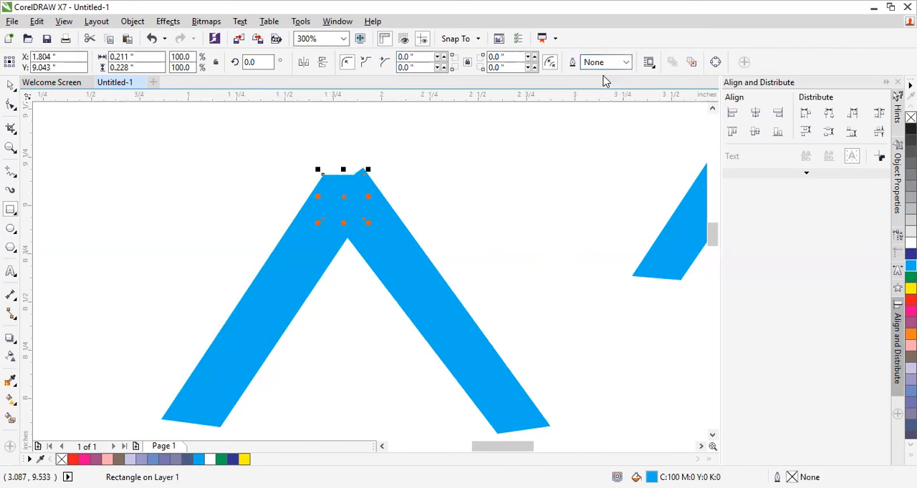
click(11, 84)
click(451, 196)
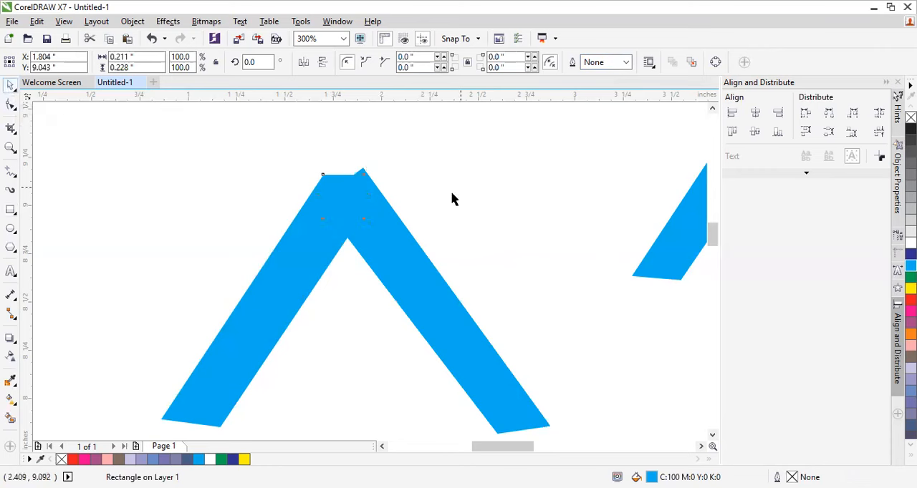
Step: Move the right bar slightly down so its upper corner meets the top edge of the rectangle covering the notch
drag(416, 267, 420, 297)
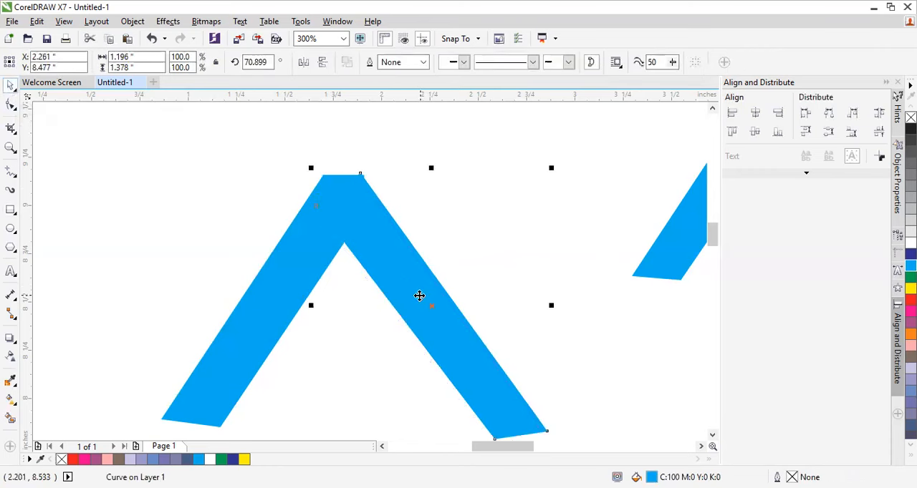
click(579, 224)
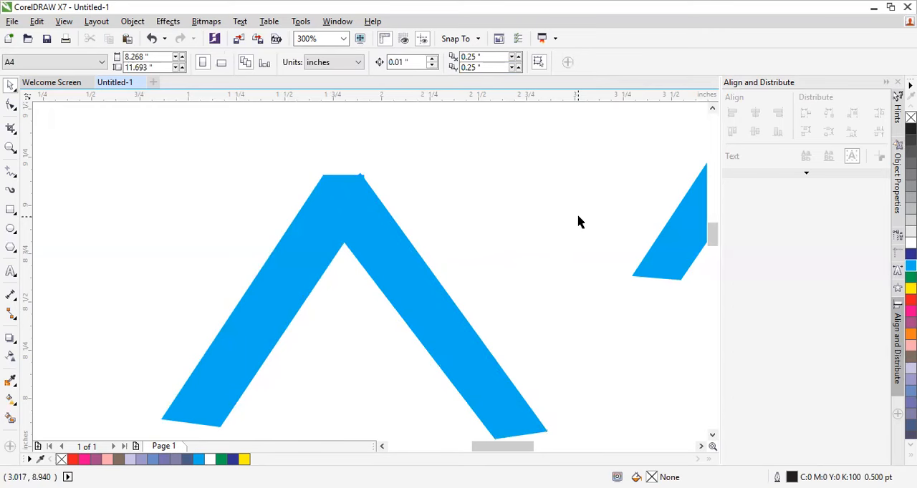
scroll(520, 229, down, 2)
scroll(552, 307, up, 2)
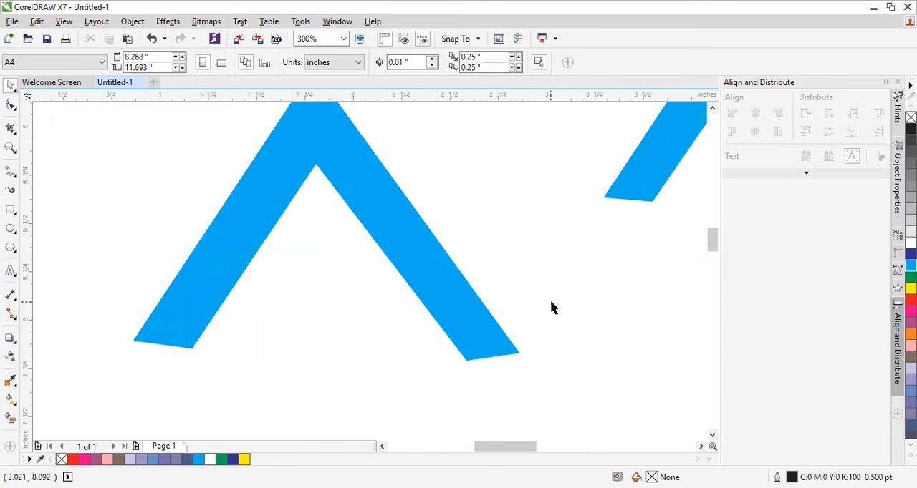
Step: Place a horizontal guideline through the left bar's lower outer corner, at about 7.89 inches
click(505, 356)
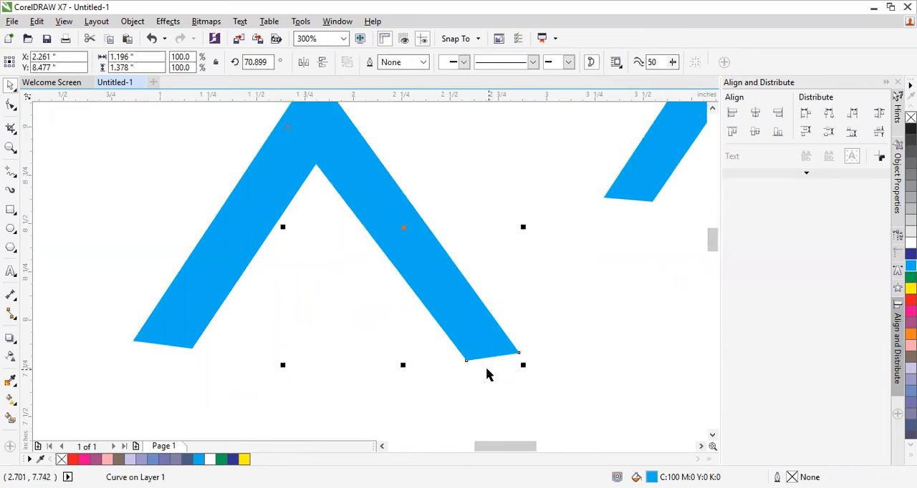
click(373, 341)
key(ctrl+z)
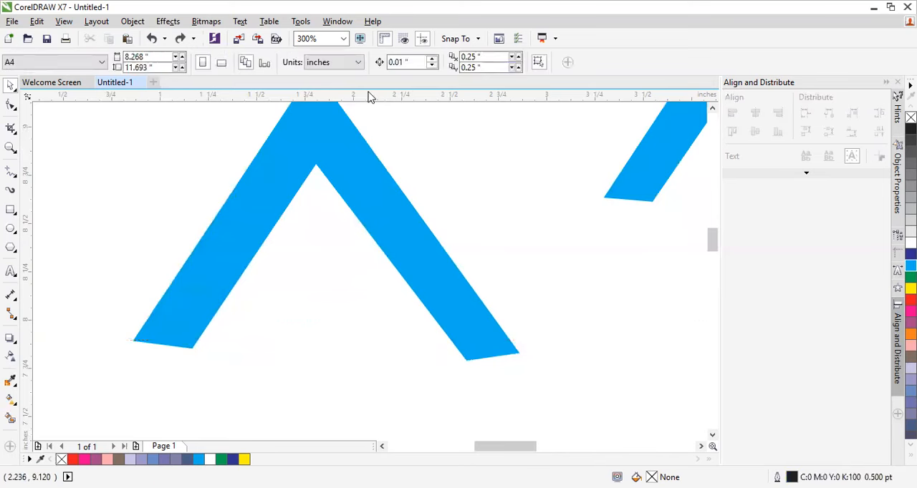
drag(359, 97, 373, 341)
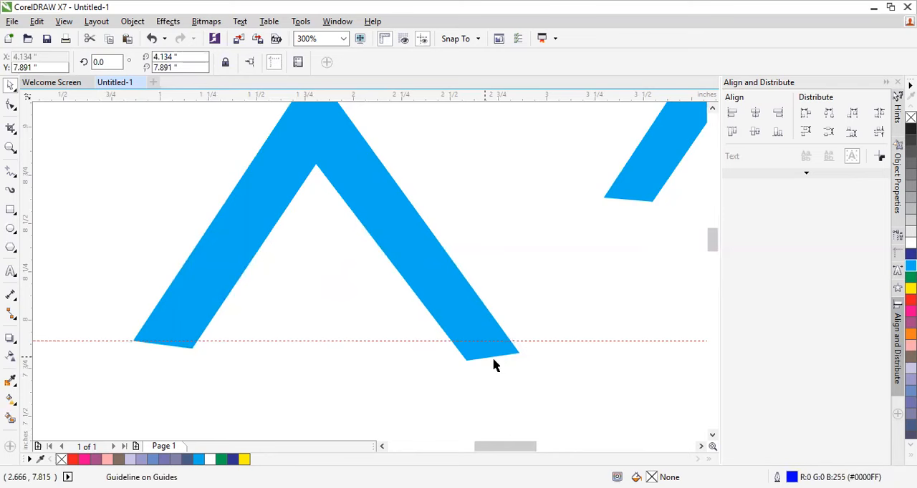
Step: Move the right bar's two lower corner nodes up to the guideline to level its foot
click(474, 351)
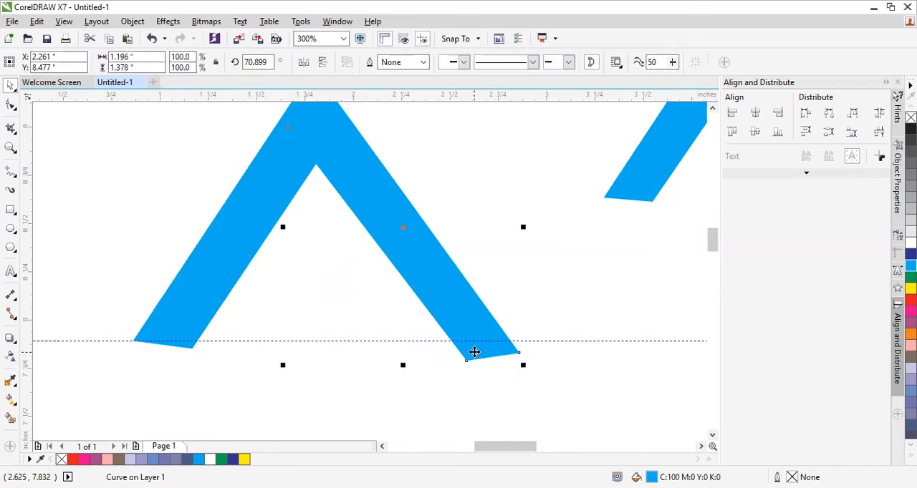
click(10, 105)
drag(465, 360, 451, 341)
drag(518, 351, 508, 338)
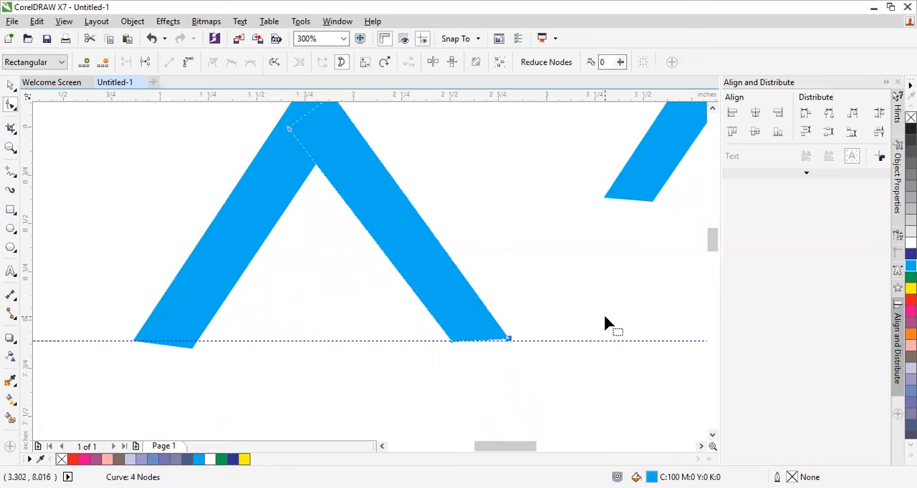
click(11, 87)
Step: Move the left bar's lower inner corner node up to the guideline to flatten its foot
click(237, 218)
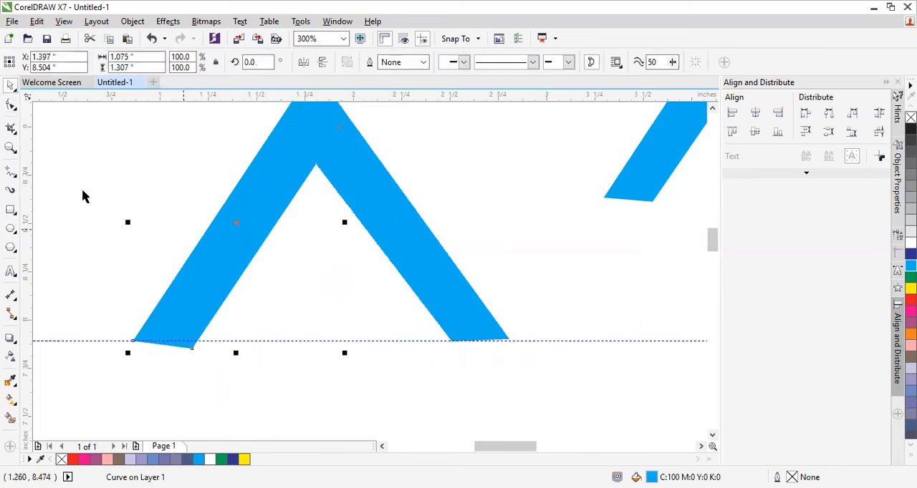
click(10, 105)
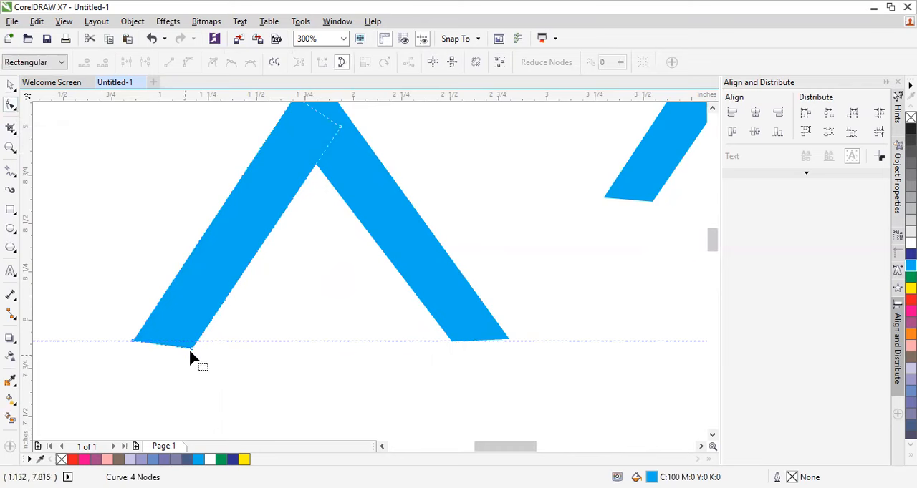
drag(191, 348, 195, 347)
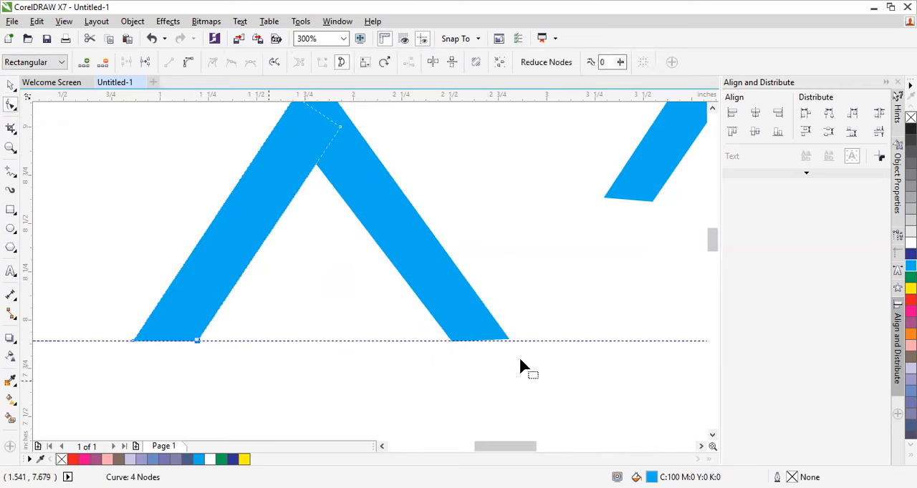
Step: Try to move the right bar's lower outer node exactly onto the guideline
click(10, 85)
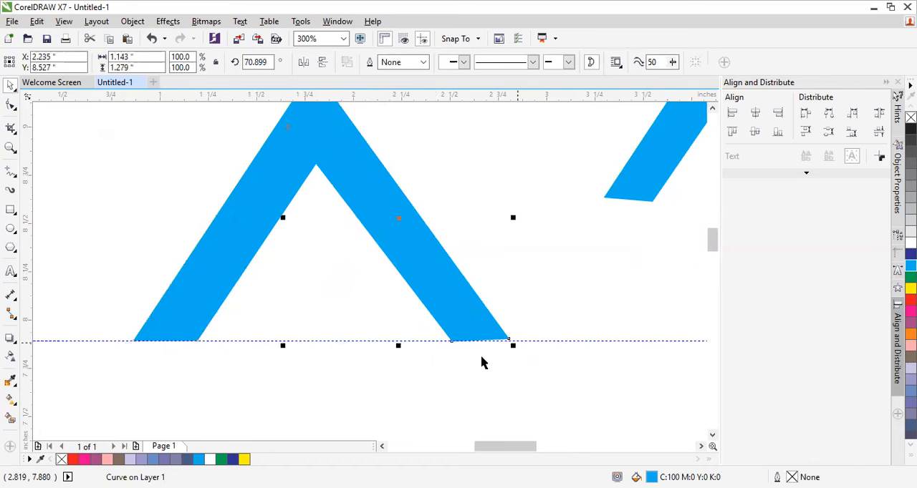
click(11, 106)
drag(509, 340, 510, 344)
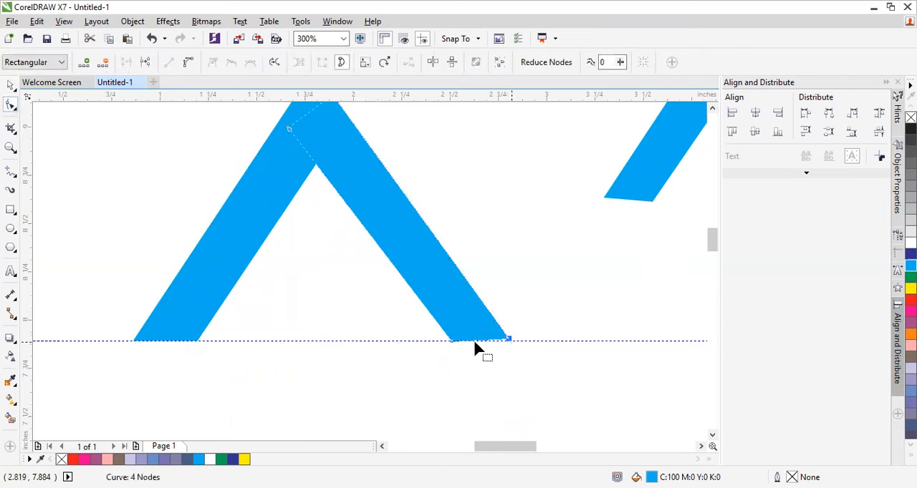
scroll(399, 191, up, 1)
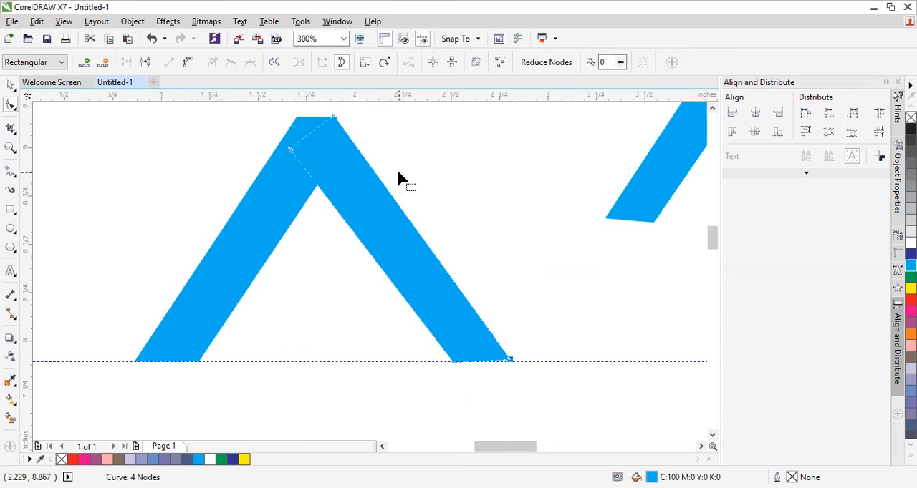
click(10, 86)
click(533, 176)
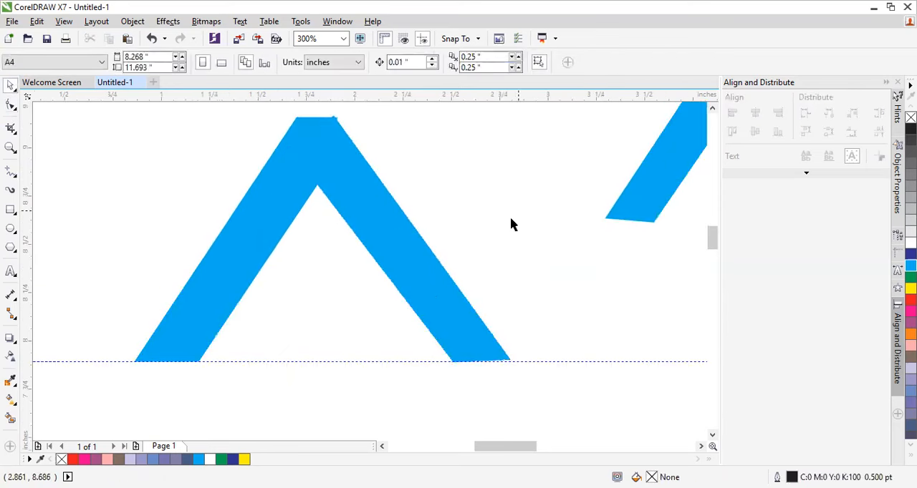
scroll(512, 221, down, 1)
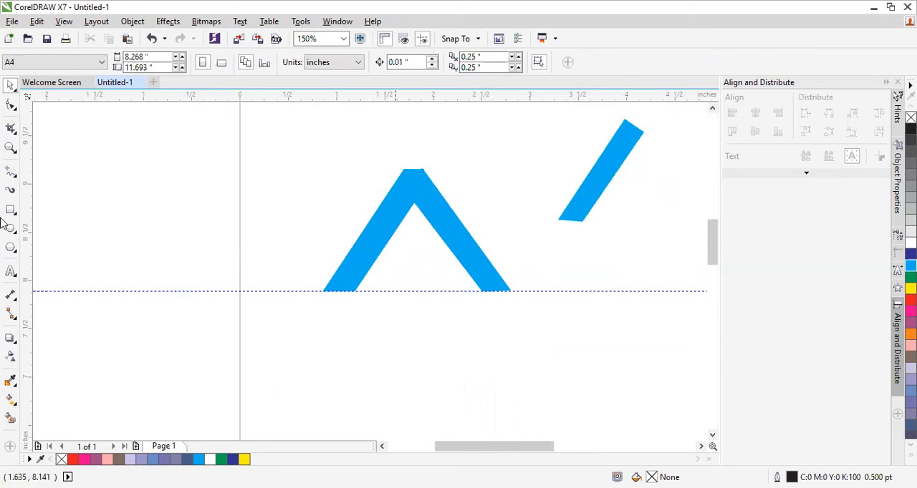
click(11, 270)
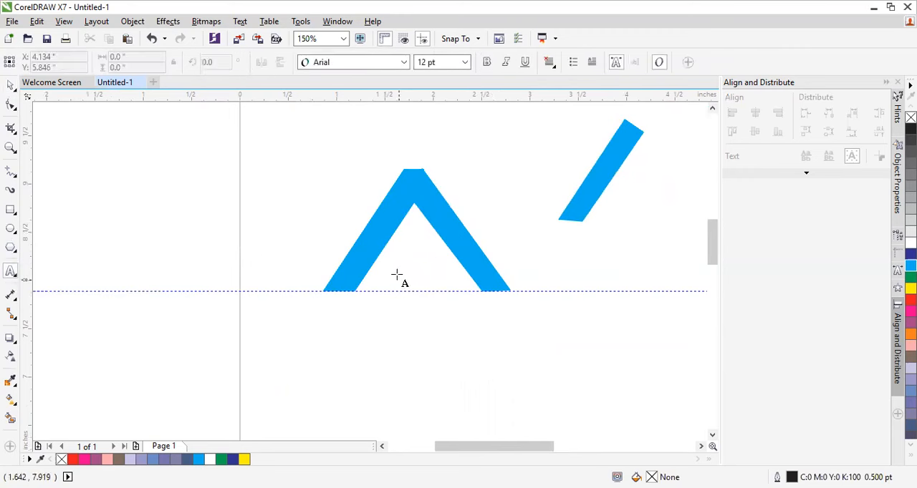
drag(390, 252, 416, 262)
key(Escape)
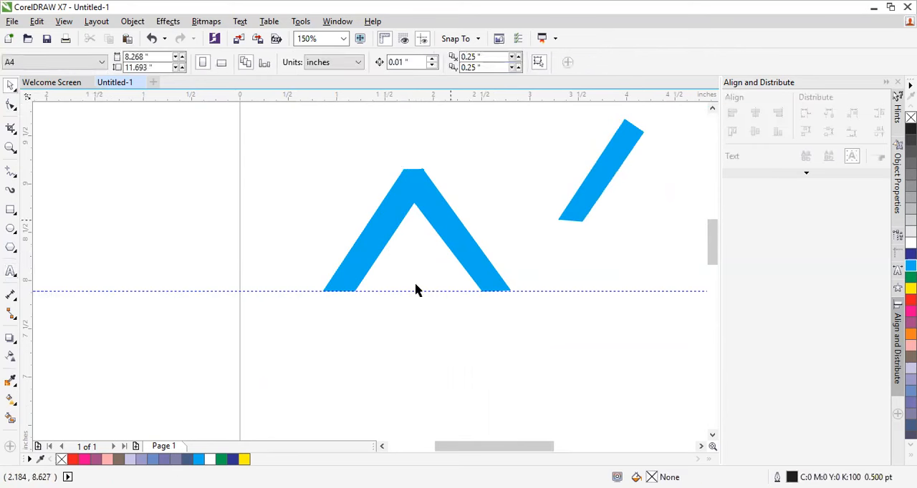
Step: Draw a crossbar rectangle about 0.49 by 0.125 inches between the A's legs, filled Cyan with no outline
scroll(415, 290, up, 2)
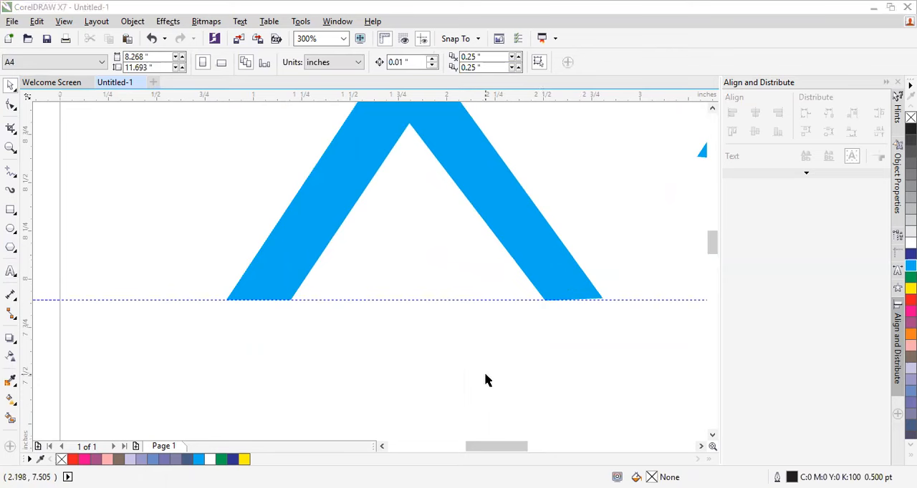
click(11, 210)
drag(361, 218, 458, 242)
click(11, 85)
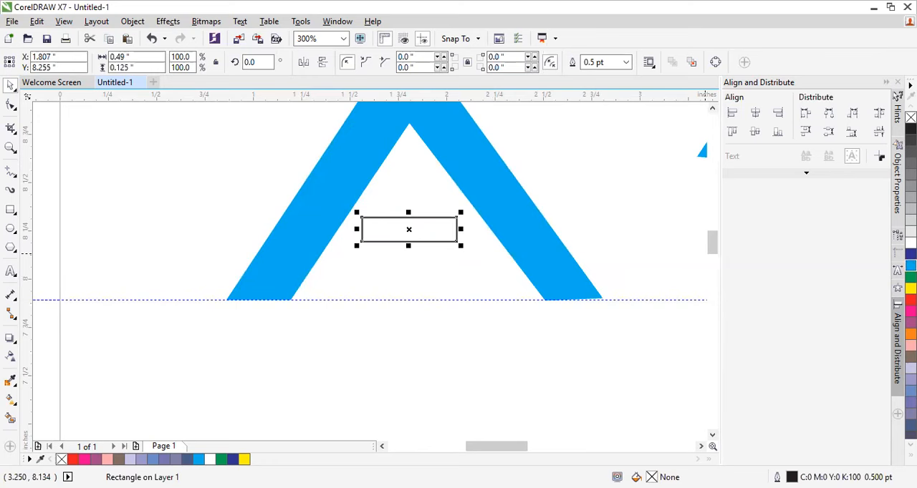
click(626, 62)
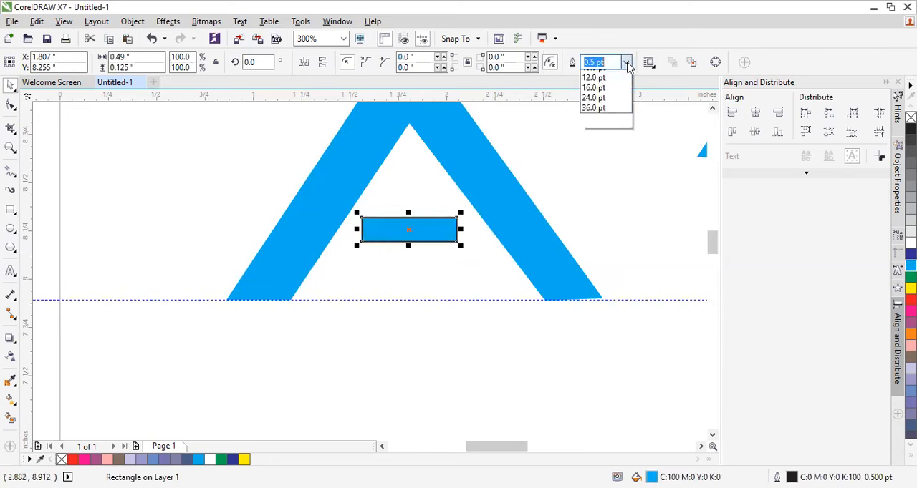
click(616, 76)
click(557, 170)
Step: Add the artistic text "ALGO" in 24 pt Arial just below the A's left leg
scroll(552, 129, down, 1)
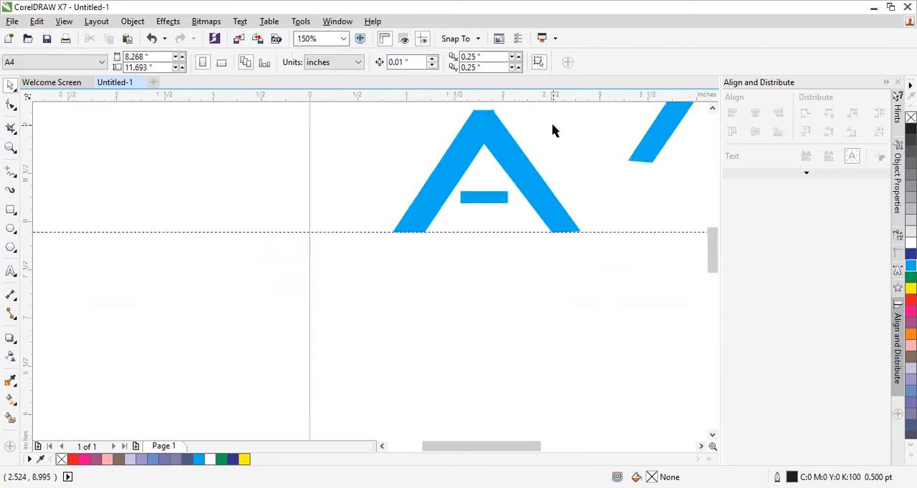
scroll(558, 136, up, 1)
drag(713, 250, 711, 250)
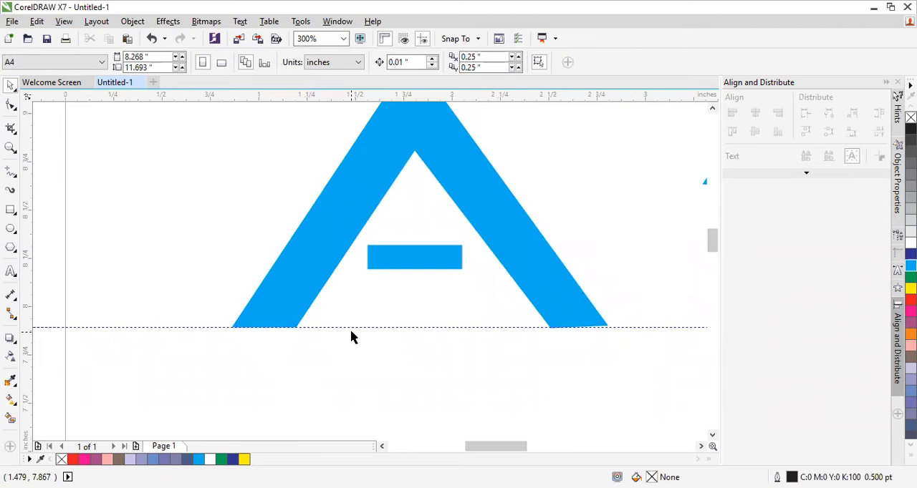
click(11, 272)
click(280, 393)
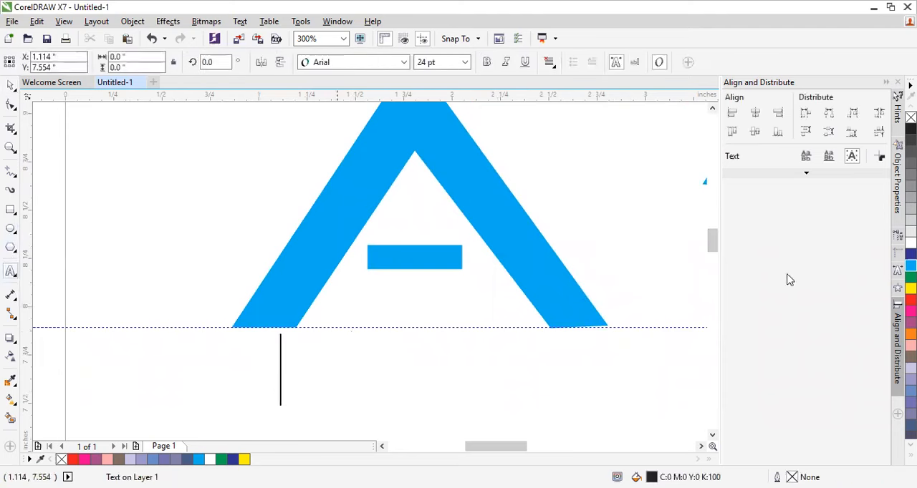
text(AL)
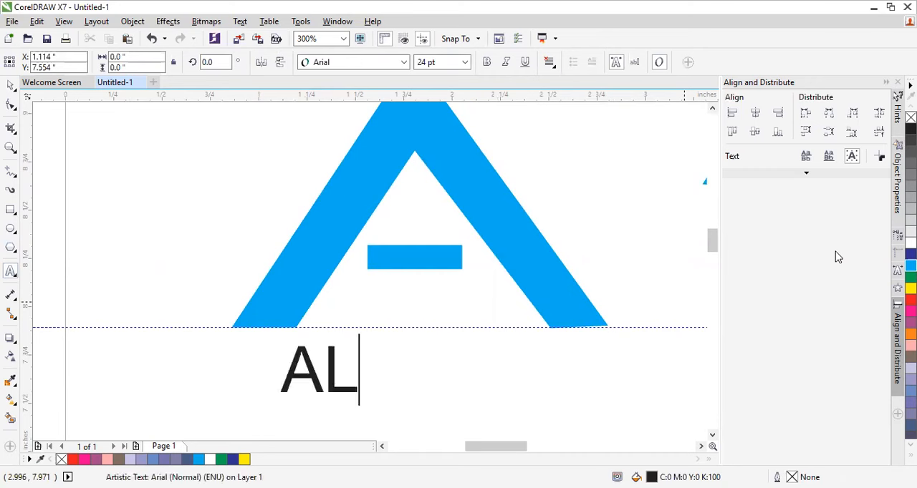
text(G)
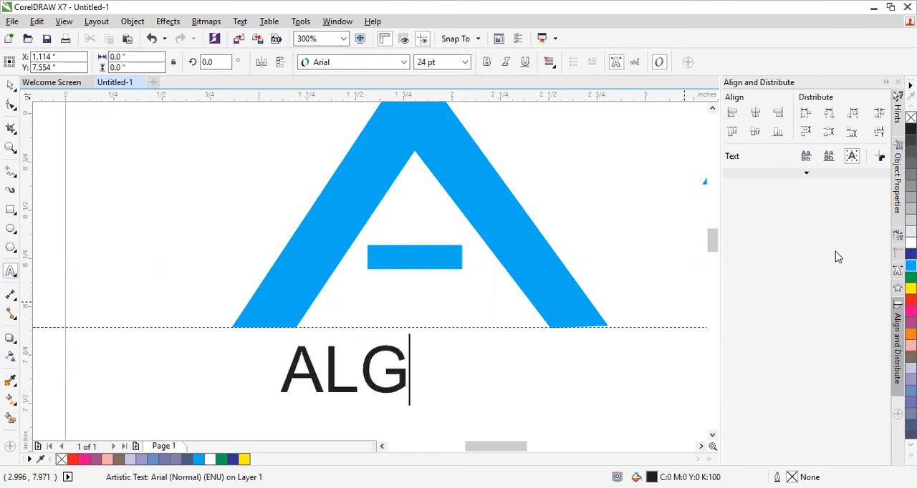
text(O)
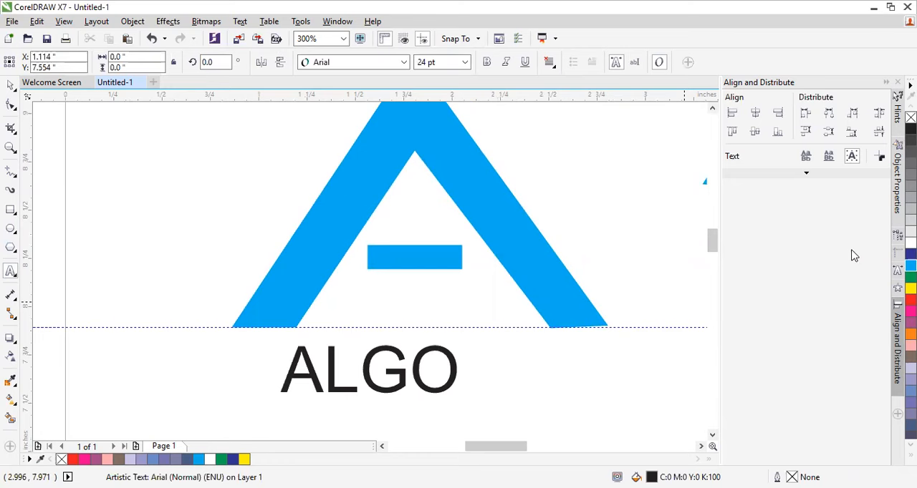
click(11, 85)
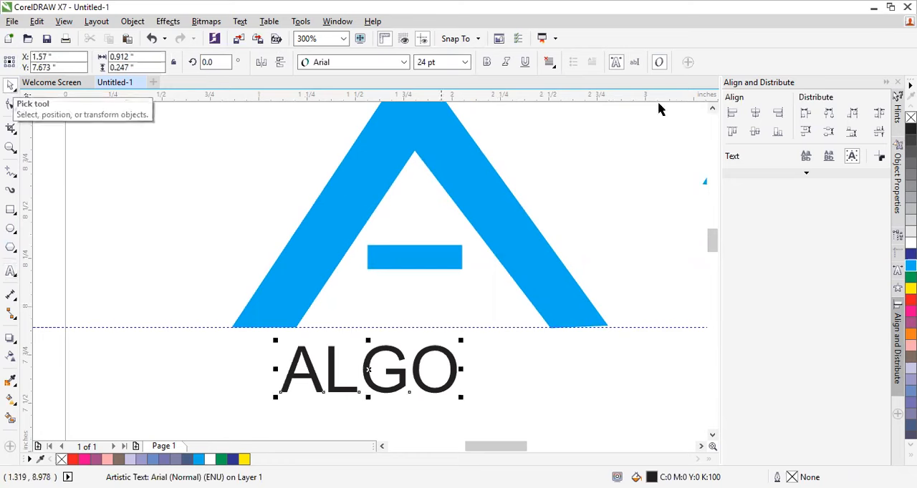
Step: Change the ALGO text's font to Poppins SemiBold
click(404, 63)
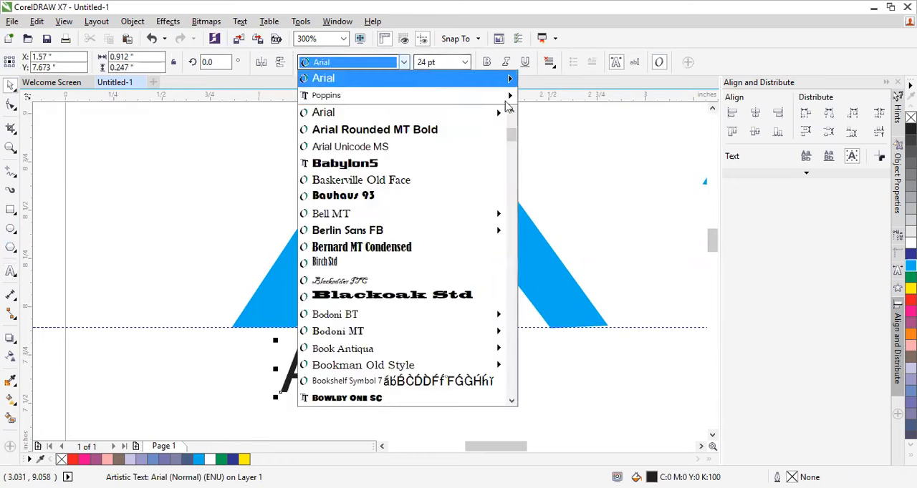
mouse_move(473, 95)
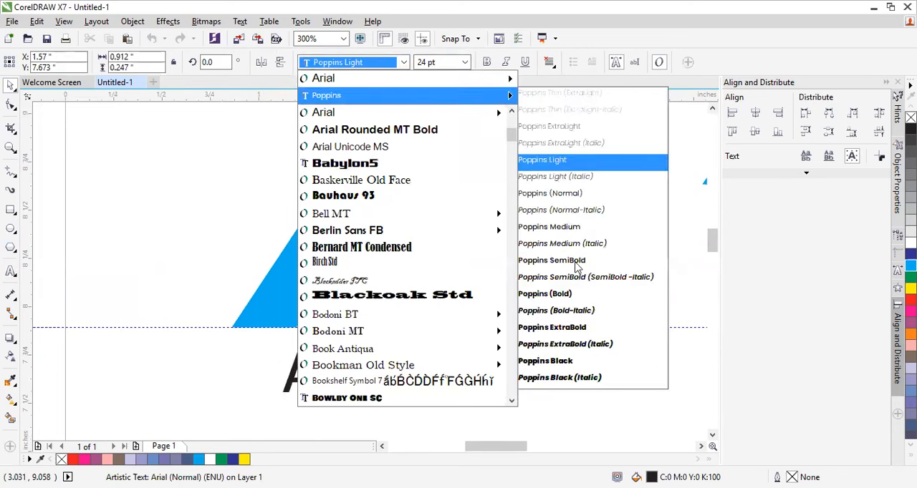
click(579, 262)
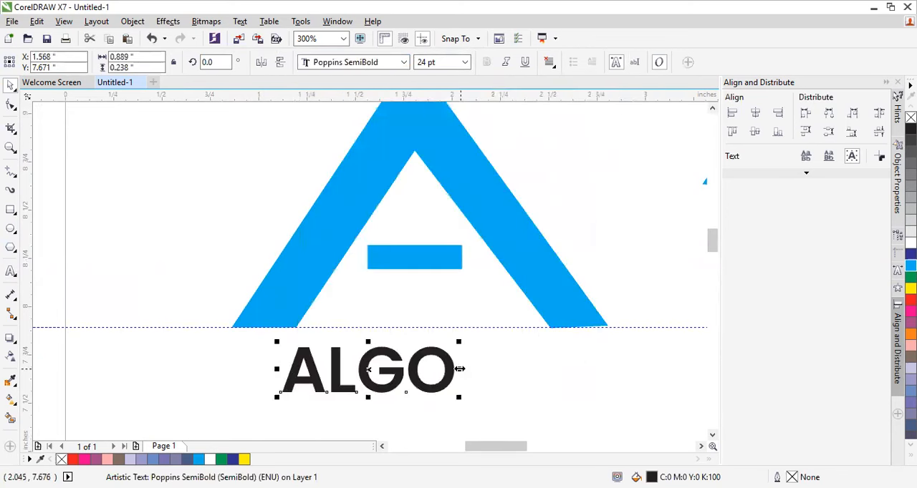
Step: Try stretching the ALGO text wider, undo it, and move the text up to just beneath the guideline
drag(459, 368, 566, 369)
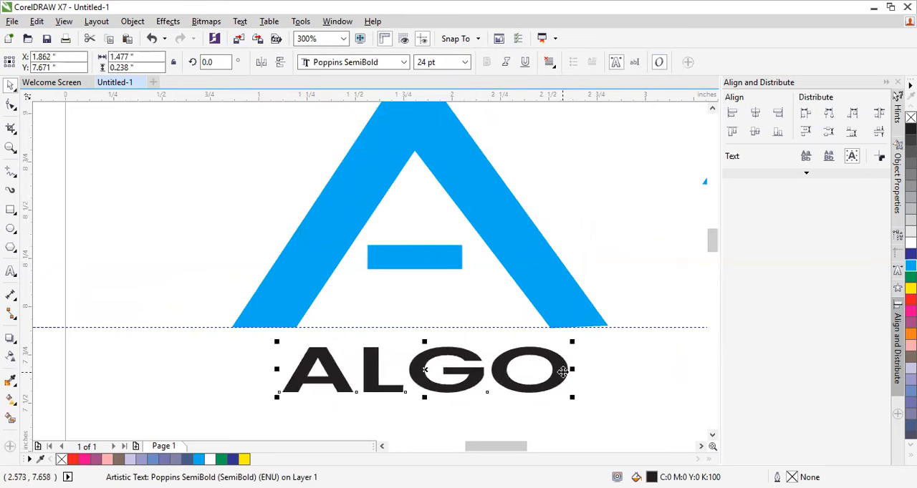
key(ctrl+z)
click(537, 388)
drag(416, 388, 401, 375)
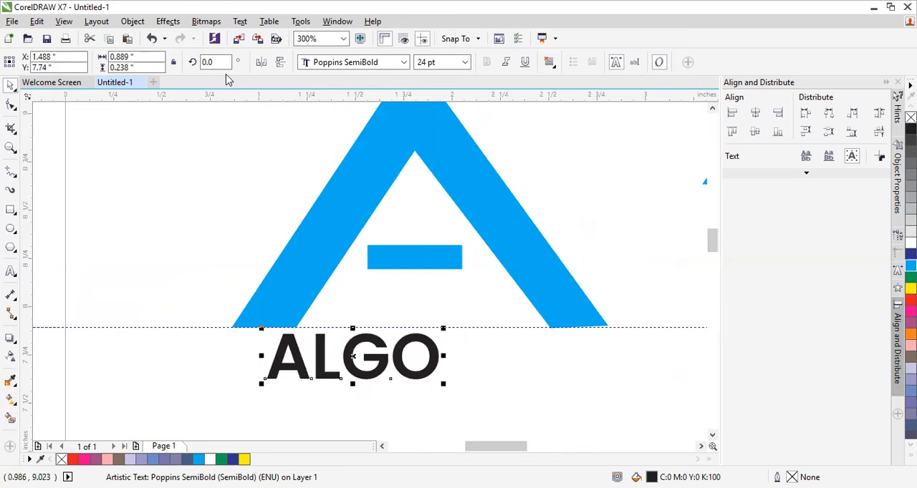
Step: Open the character properties of the ALGO text
click(241, 23)
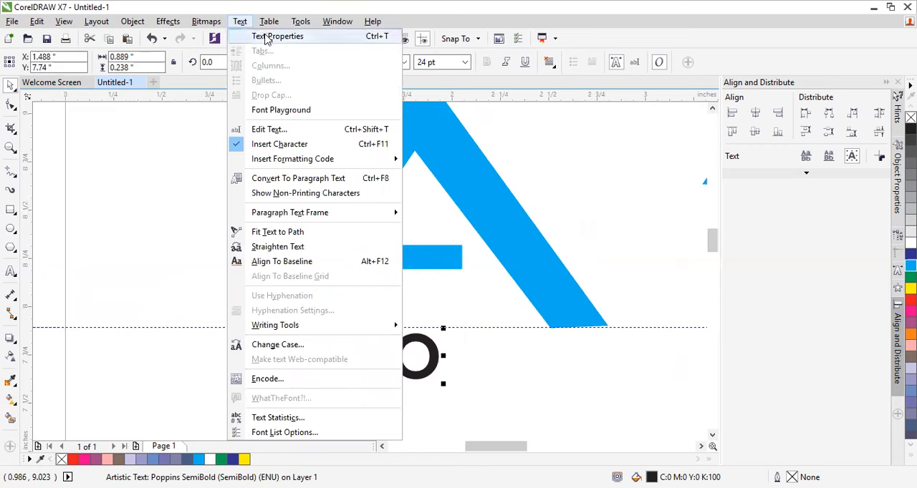
click(266, 38)
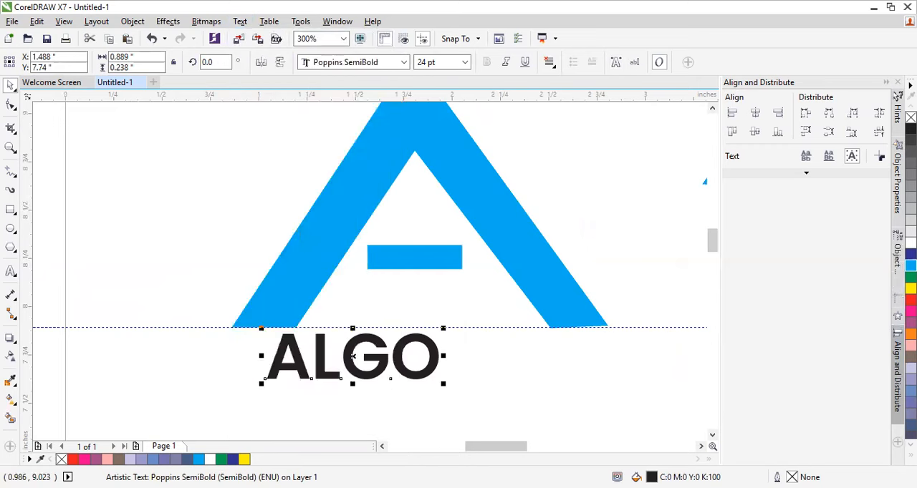
click(897, 179)
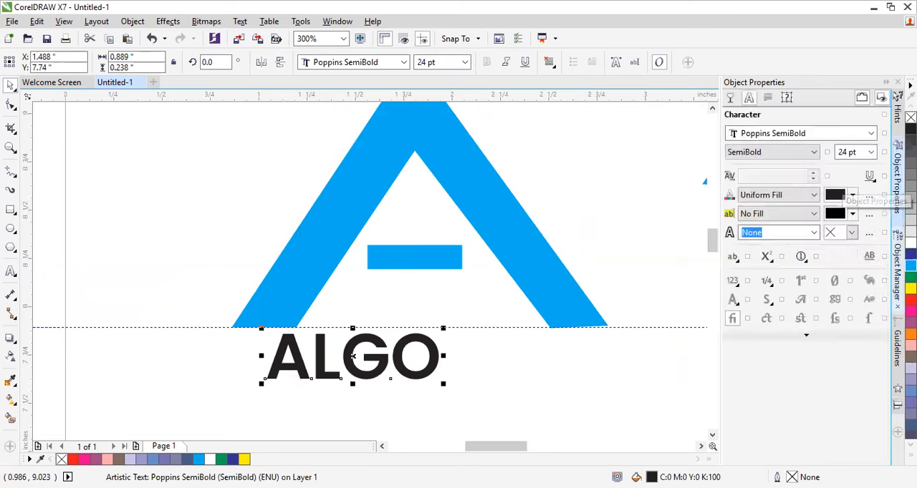
click(897, 269)
click(897, 215)
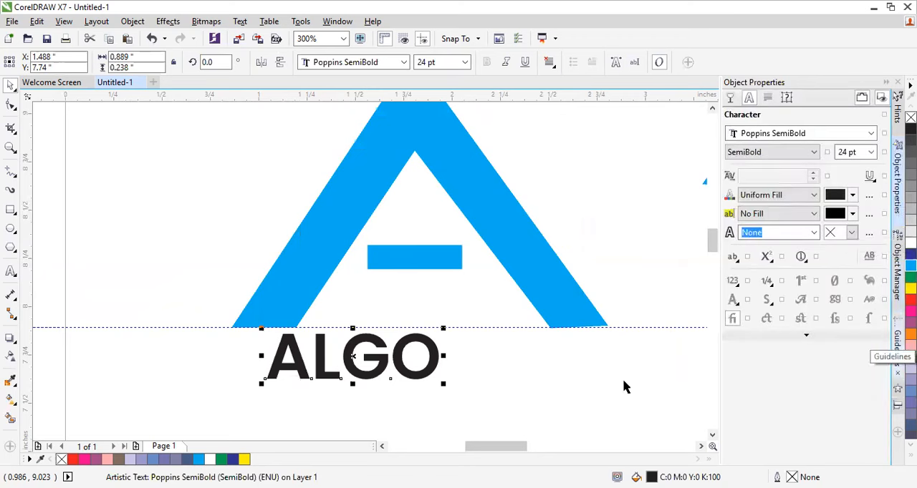
click(446, 369)
click(433, 360)
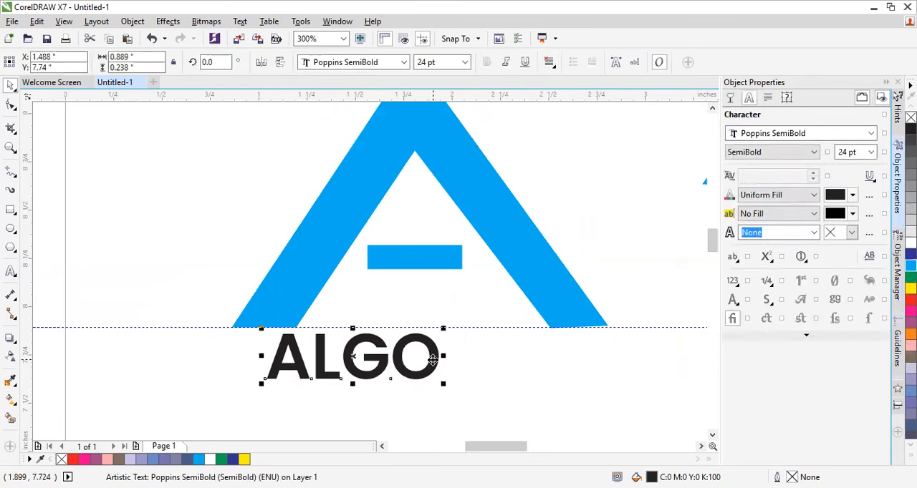
Step: Spread the ALGO letters with the Shape tool to about 1.76 inches wide and shift the text to fit beneath the A
click(11, 106)
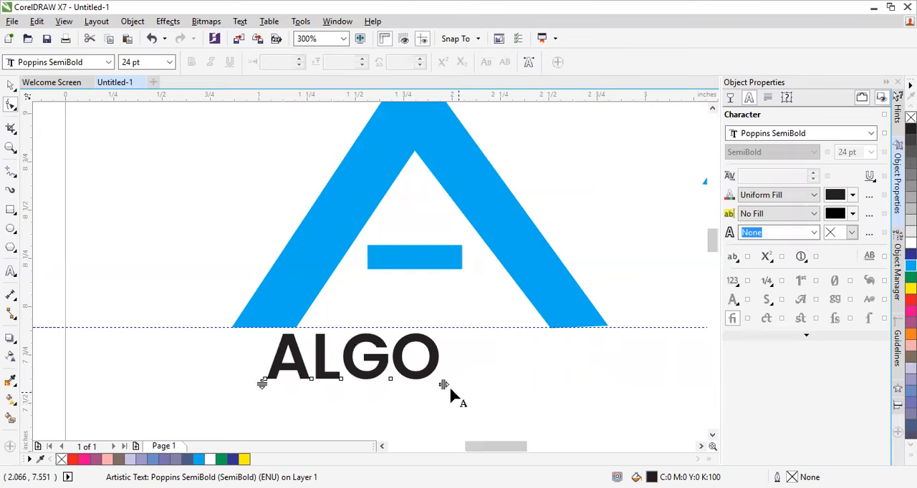
drag(443, 384, 613, 384)
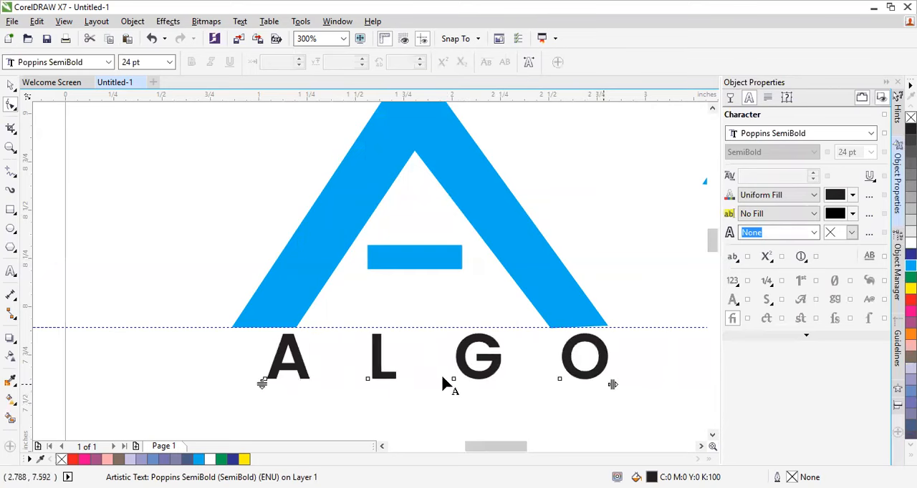
drag(260, 385, 245, 381)
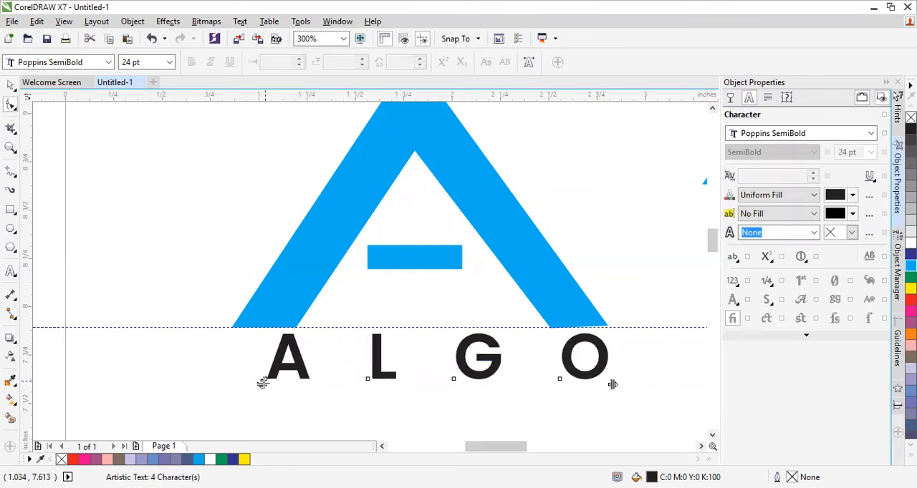
click(11, 85)
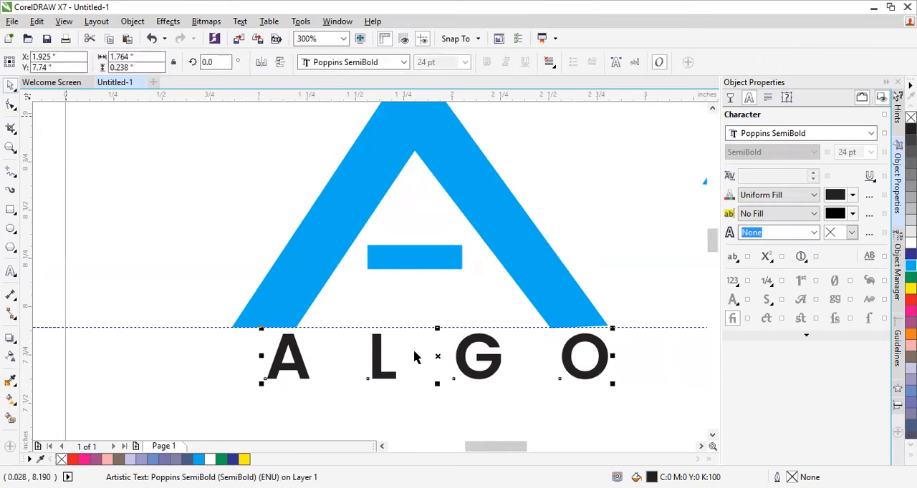
drag(379, 361, 369, 359)
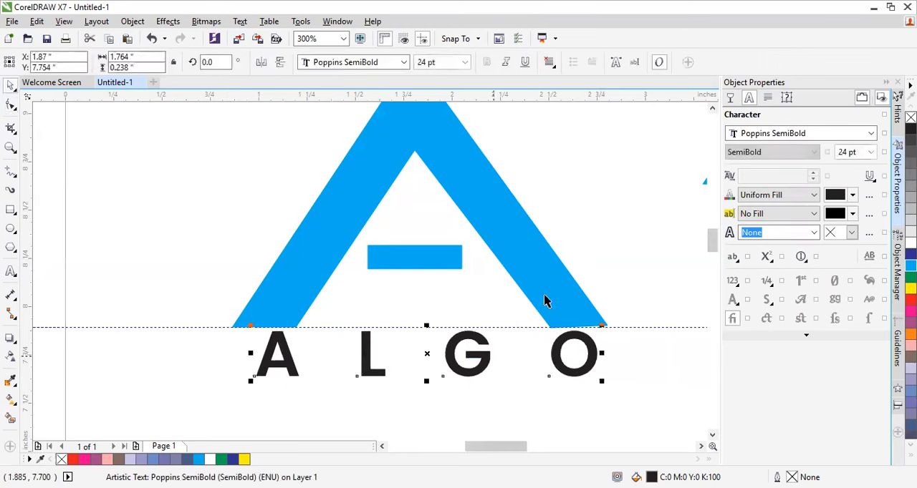
Step: Fill the widely spaced ALGO text with Cyan
click(567, 222)
scroll(568, 222, down, 2)
scroll(579, 177, up, 1)
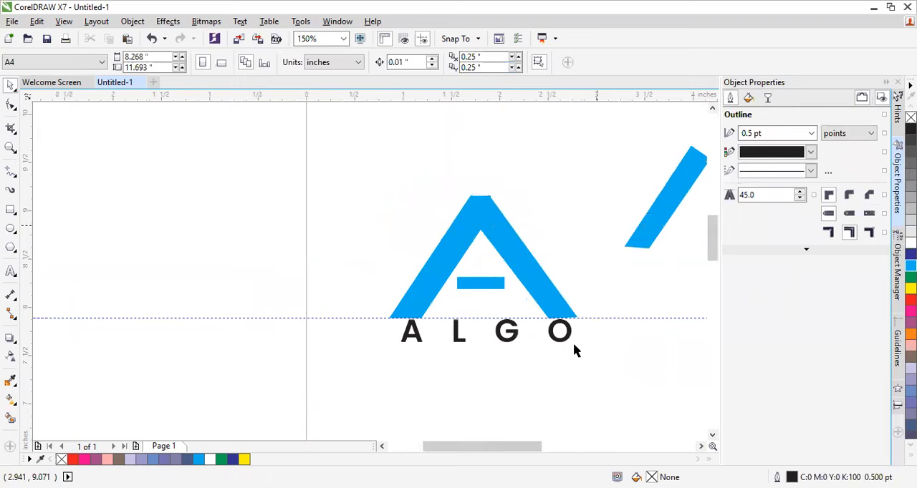
click(568, 343)
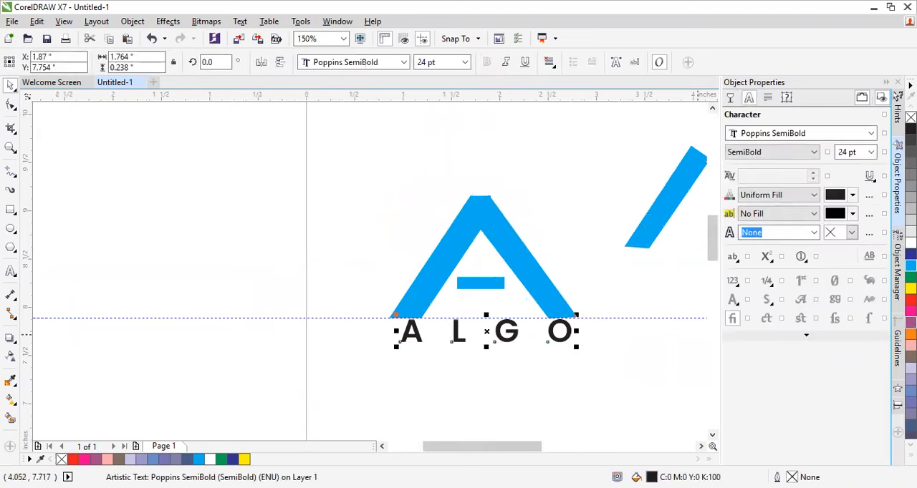
click(910, 265)
Step: Delete the Poppins SemiBold ALGO text below the A
click(646, 284)
scroll(641, 301, up, 1)
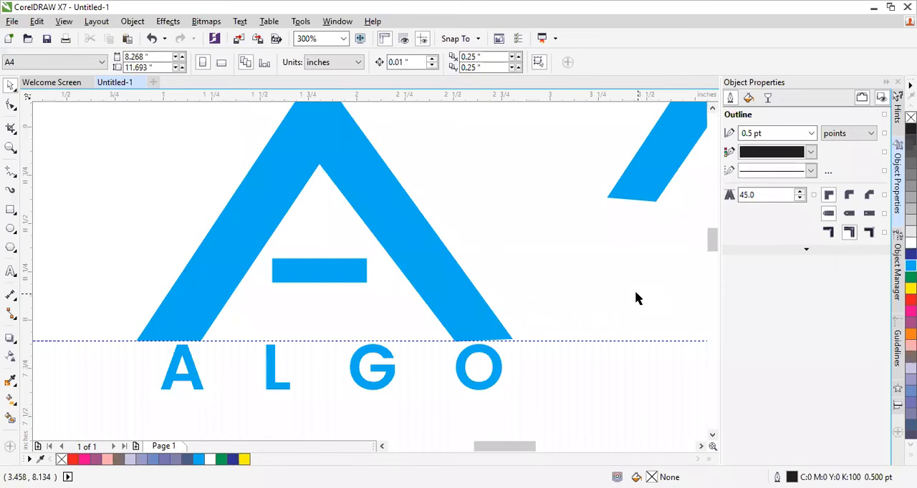
scroll(637, 298, down, 1)
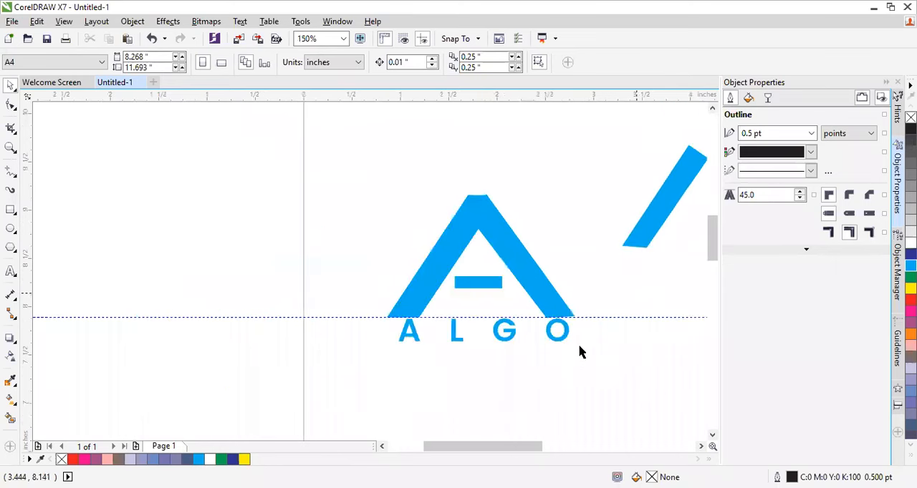
click(562, 336)
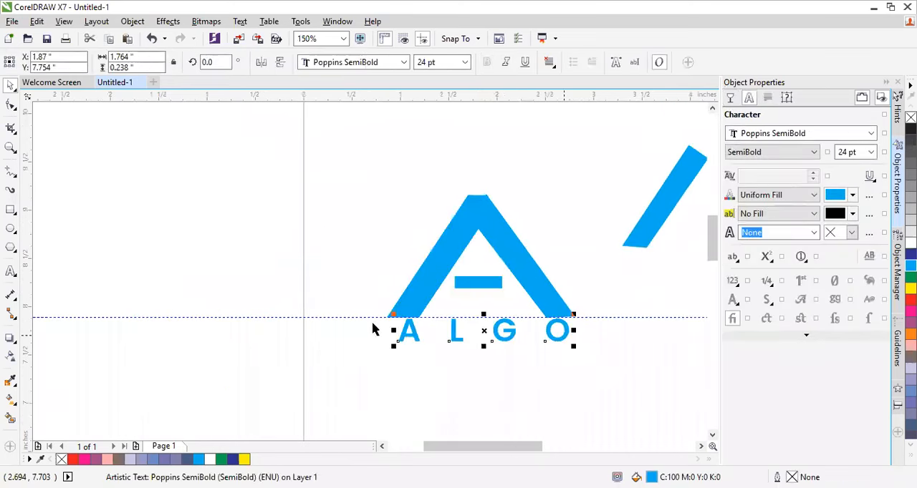
key(Delete)
Step: Add new artistic text "ALGO" in 24 pt Arial and place it just below the guideline between the A's legs
scroll(442, 325, up, 1)
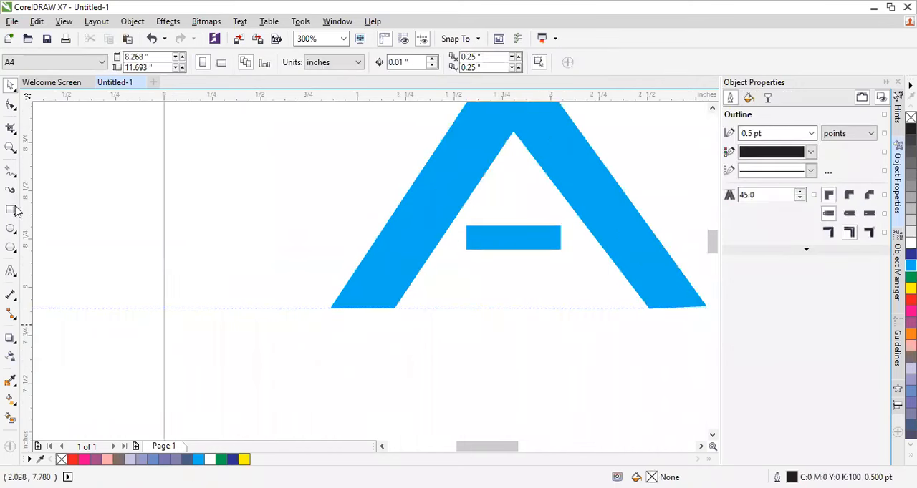
click(10, 273)
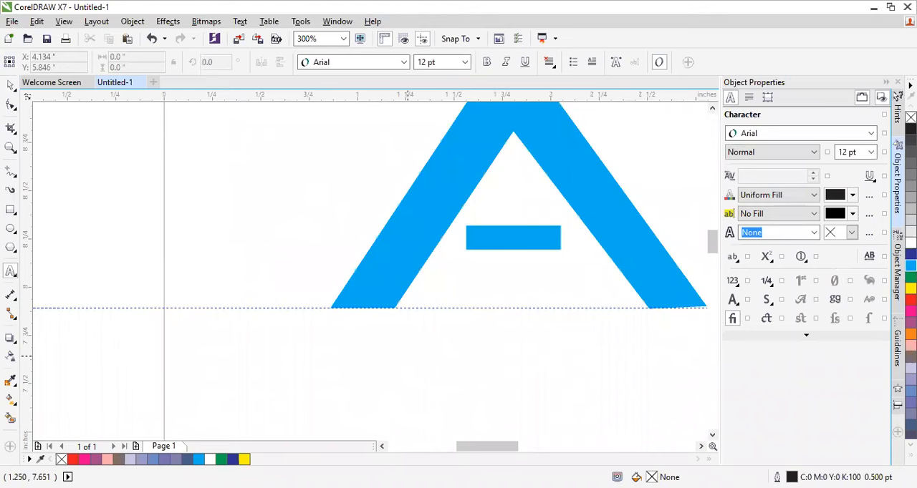
click(407, 351)
text(A)
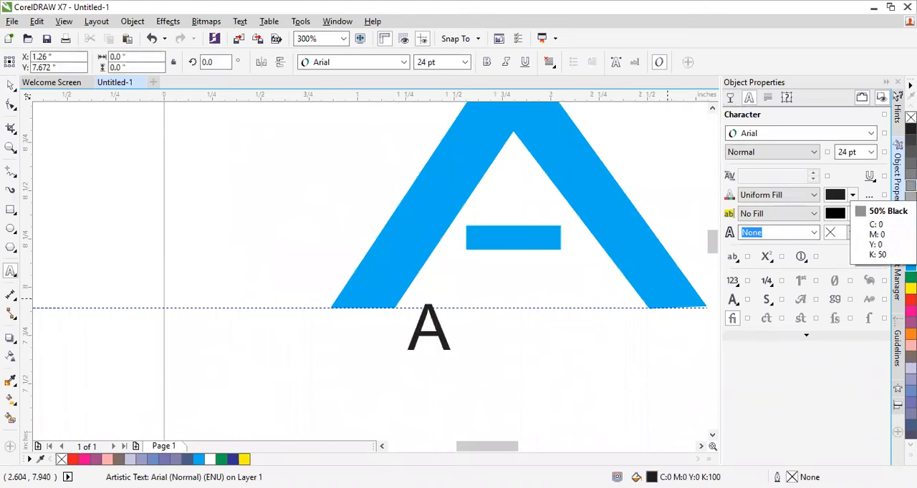
text(LGO)
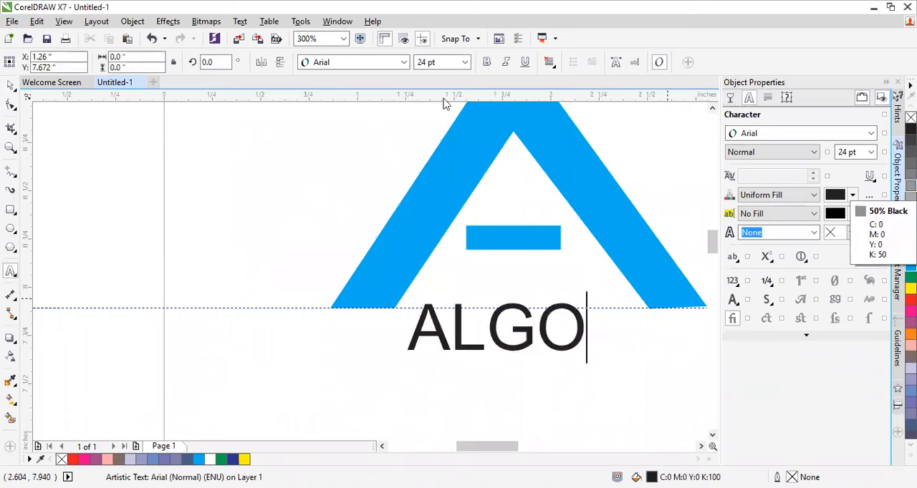
click(11, 86)
drag(496, 310, 478, 327)
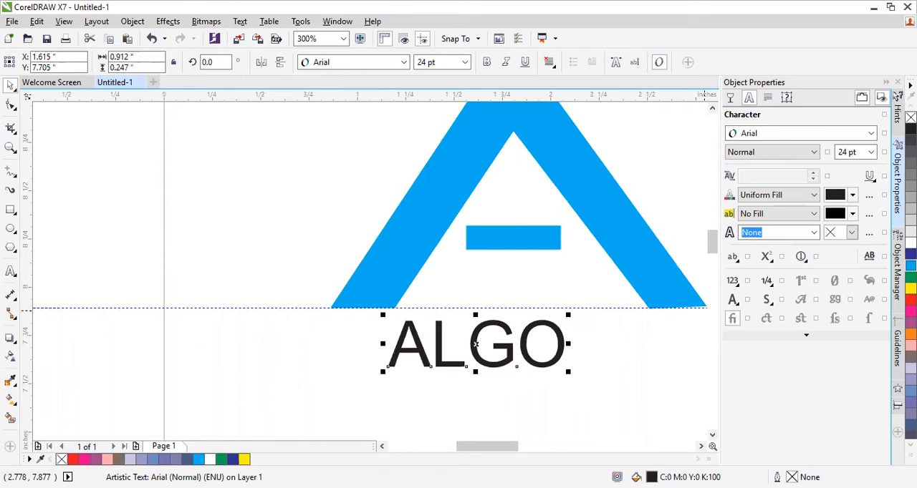
Step: Fill the Arial ALGO text with Cyan and spread its letters to about 1.75 inches wide
click(910, 265)
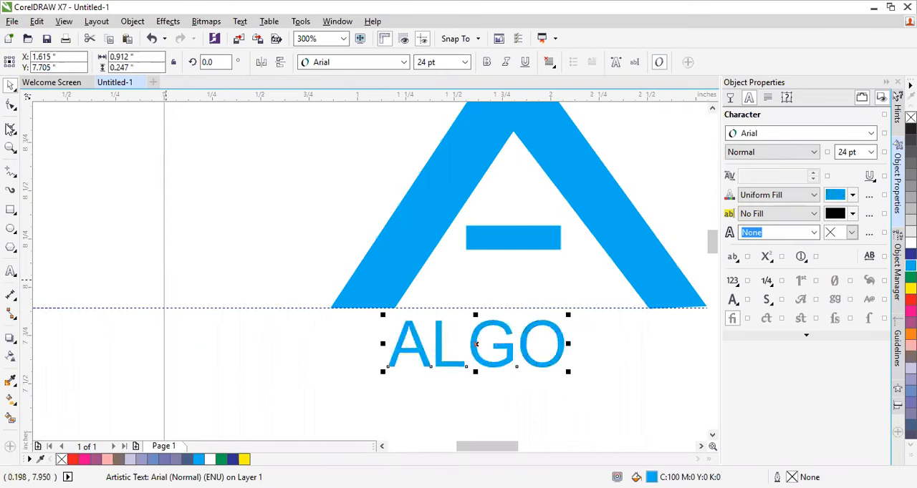
drag(566, 372, 640, 375)
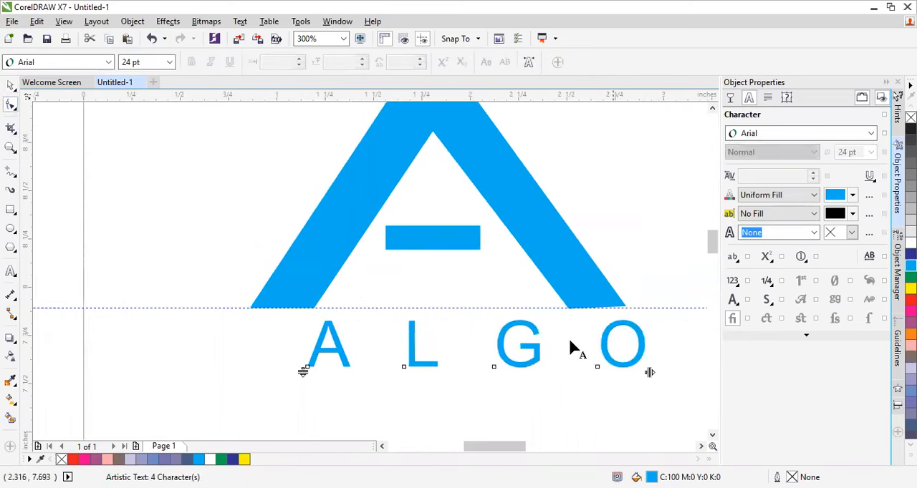
click(8, 87)
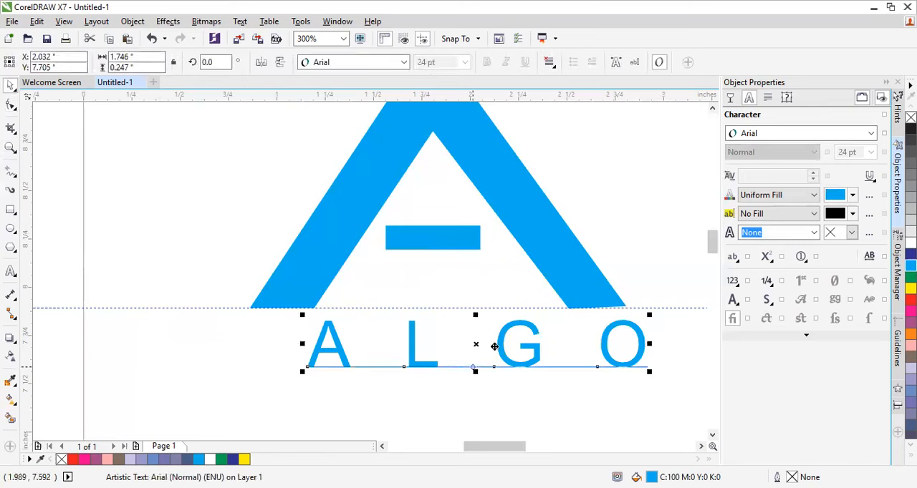
Step: Move the ALGO text to about X 1.841, Y 7.746 inches, just below the guideline and between the A's outer legs
drag(503, 348, 466, 340)
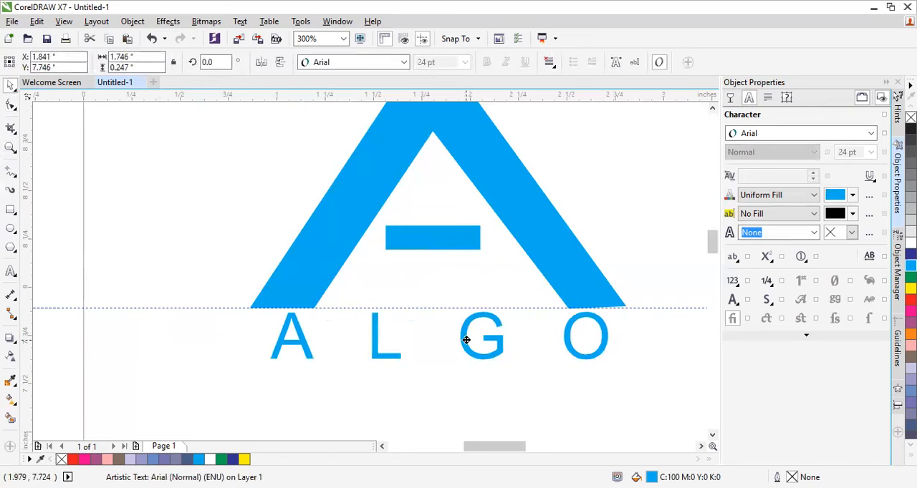
click(492, 370)
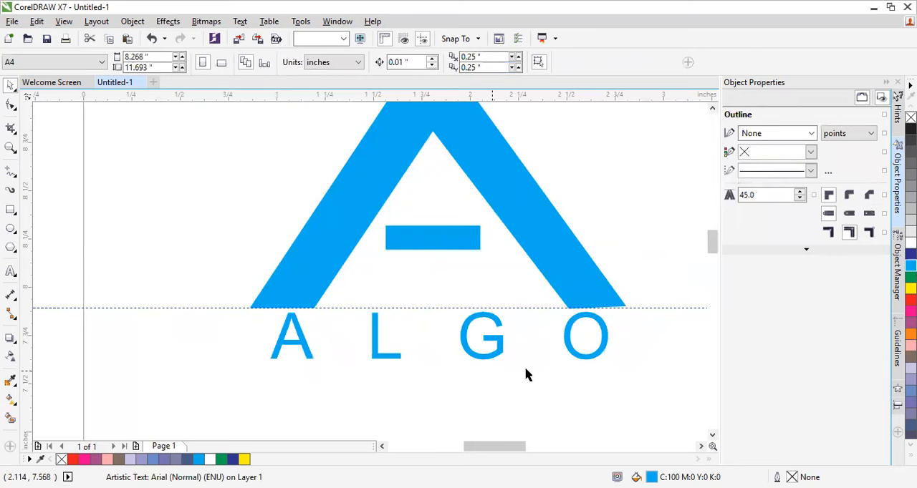
scroll(525, 376, down, 1)
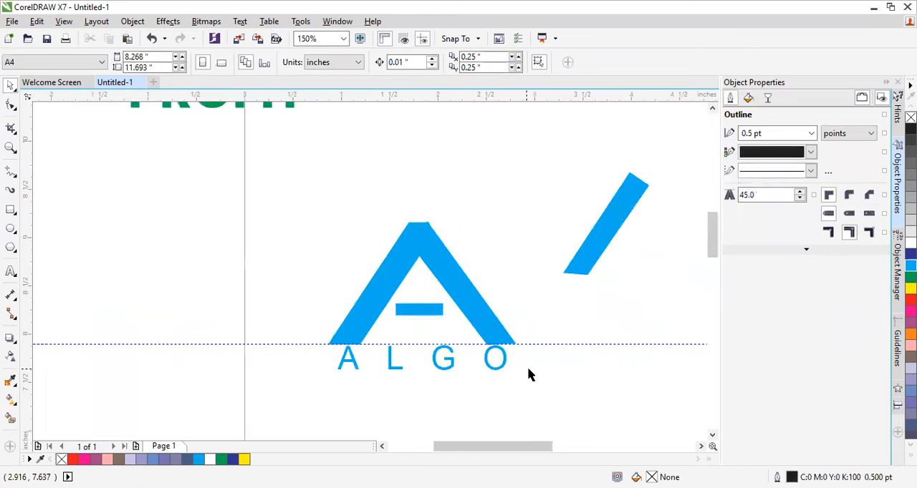
Step: Change the font of the ALGO text below the A to Poppins
click(471, 374)
scroll(470, 373, up, 1)
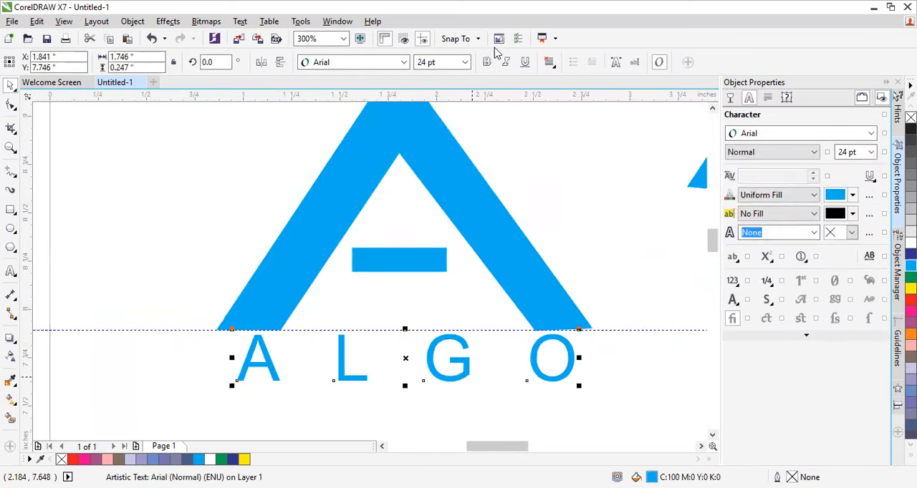
click(404, 62)
mouse_move(419, 95)
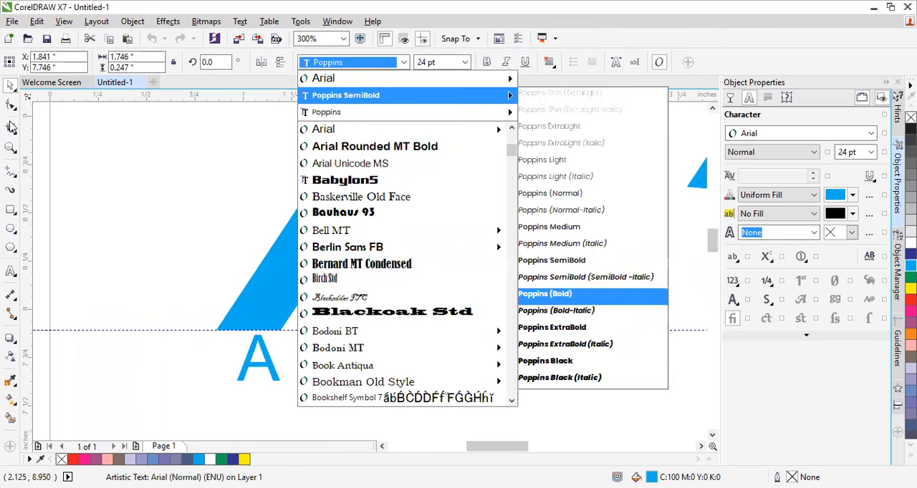
Step: Fine-tune the ALGO text's letter spacing so the O reaches the outer edge of the A's leg, then deselect it
drag(568, 385, 593, 384)
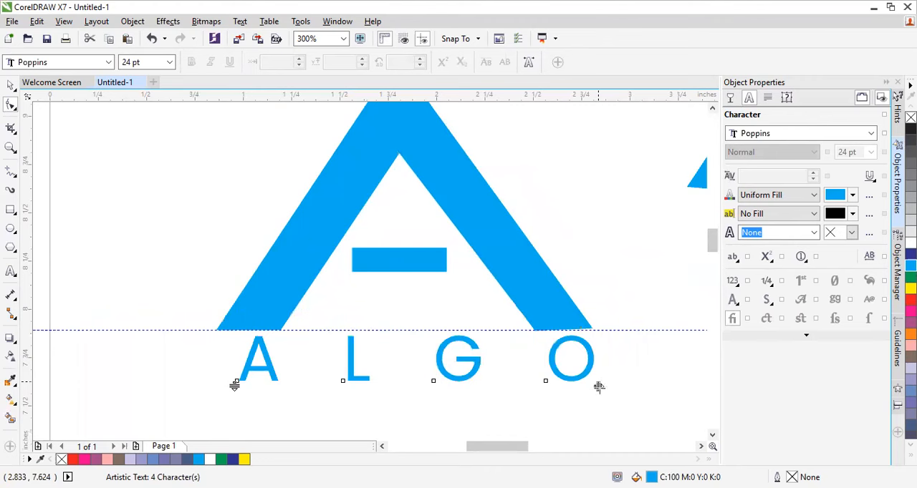
drag(598, 386, 600, 386)
drag(230, 387, 240, 388)
mouse_move(598, 386)
mouse_down()
mouse_move(664, 383)
mouse_move(600, 387)
mouse_up()
scroll(526, 326, down, 1)
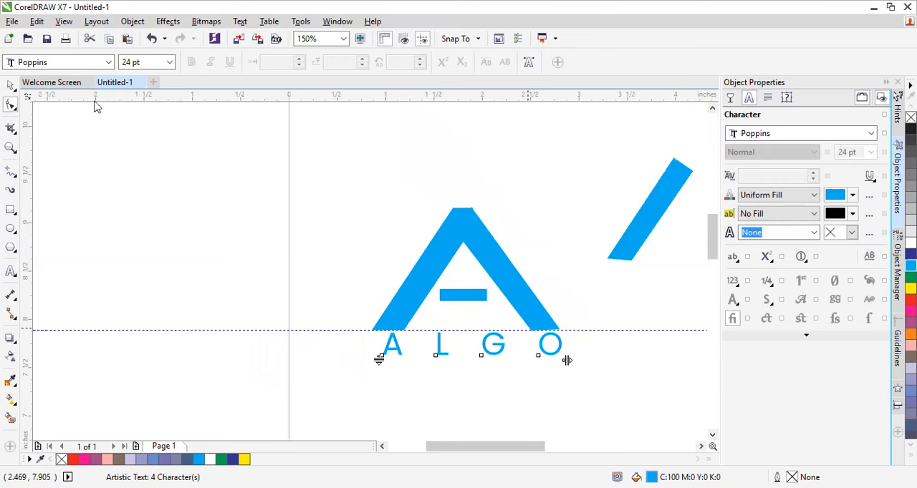
click(515, 185)
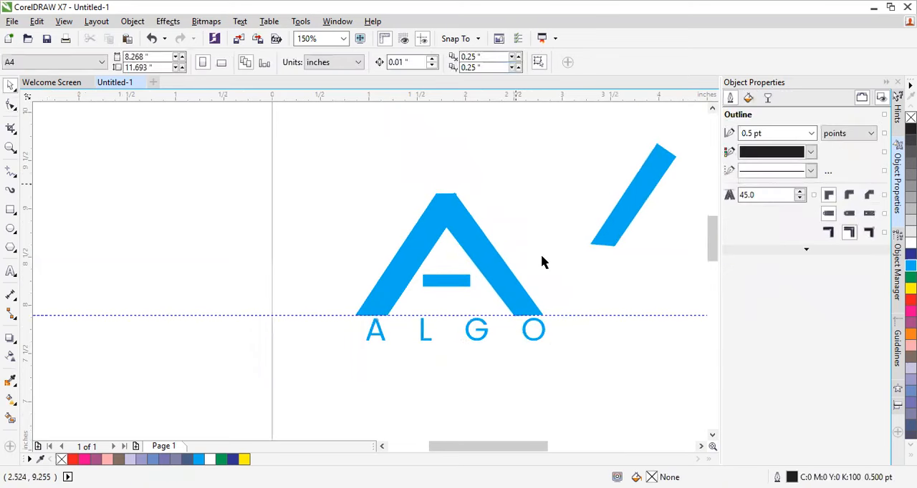